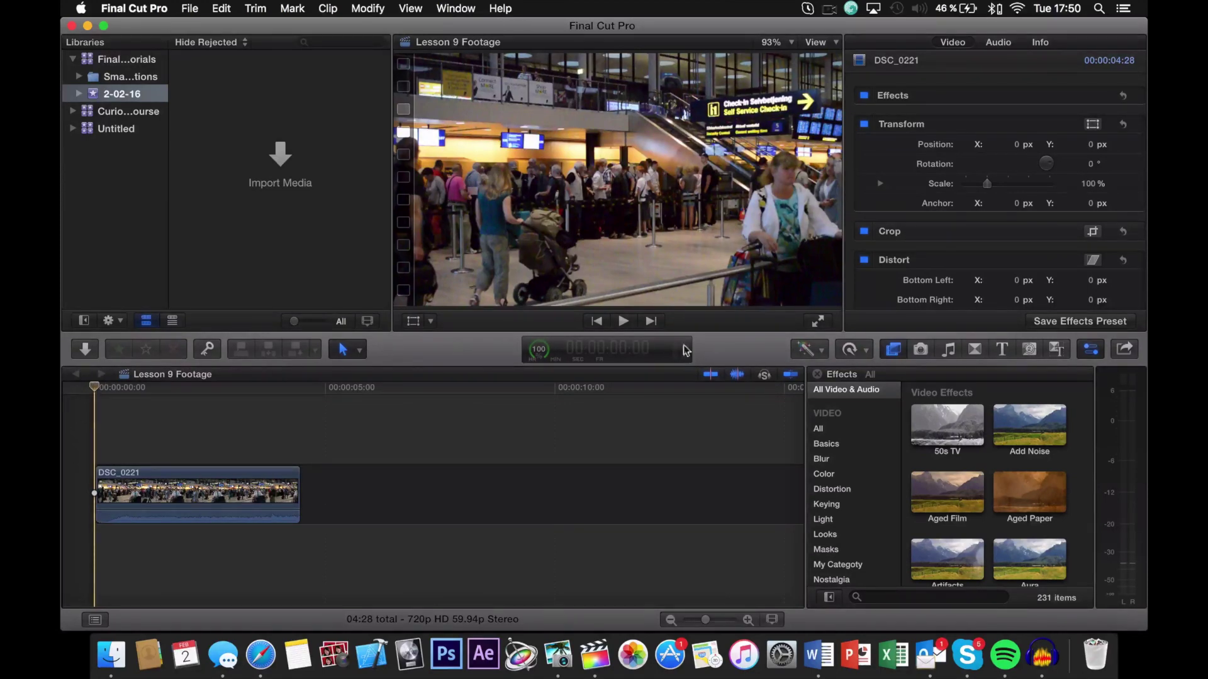
# - Search the Effects browser for 'cen' and drop the Censor effect onto the DSC_0221 clip
pyautogui.click(898, 351)
pyautogui.click(889, 349)
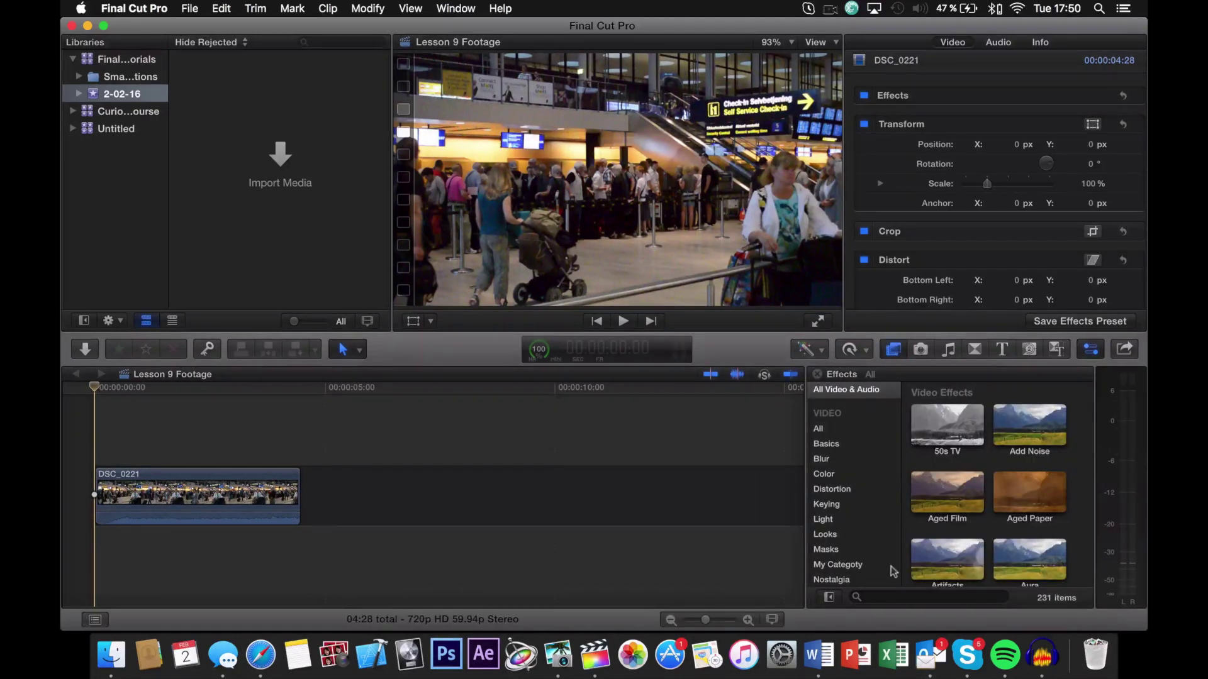
pyautogui.click(887, 596)
pyautogui.write('censor')
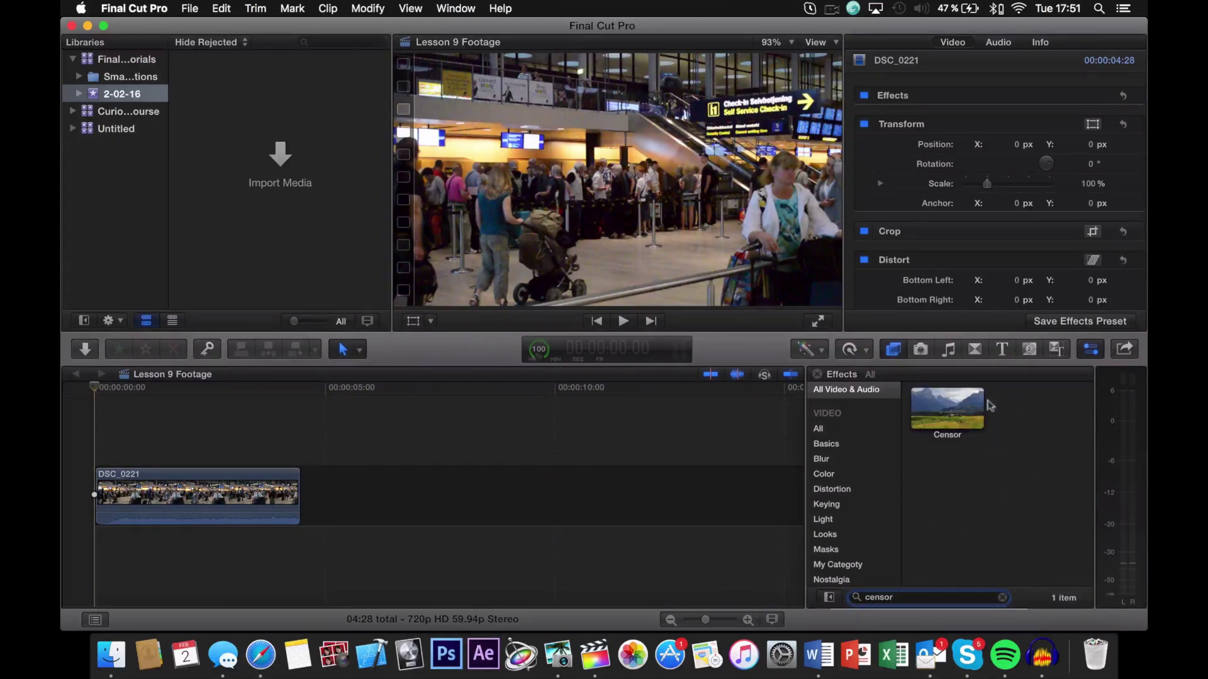
pyautogui.click(937, 409)
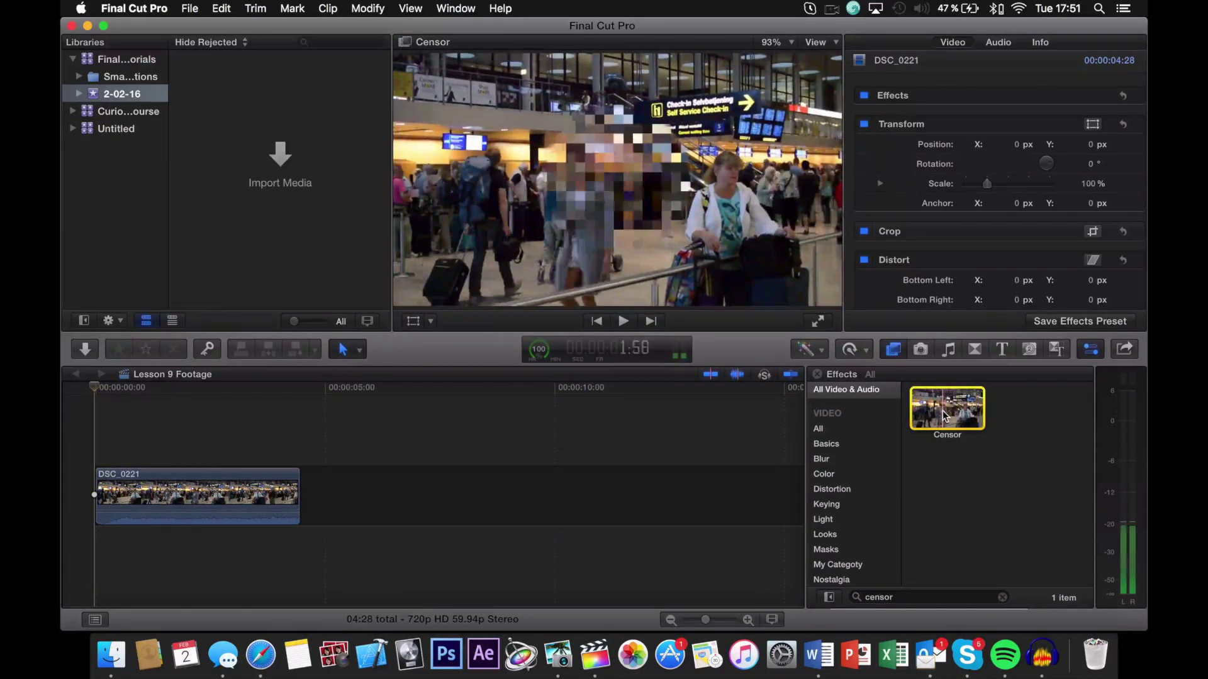
pyautogui.moveTo(938, 412); pyautogui.dragTo(123, 492)
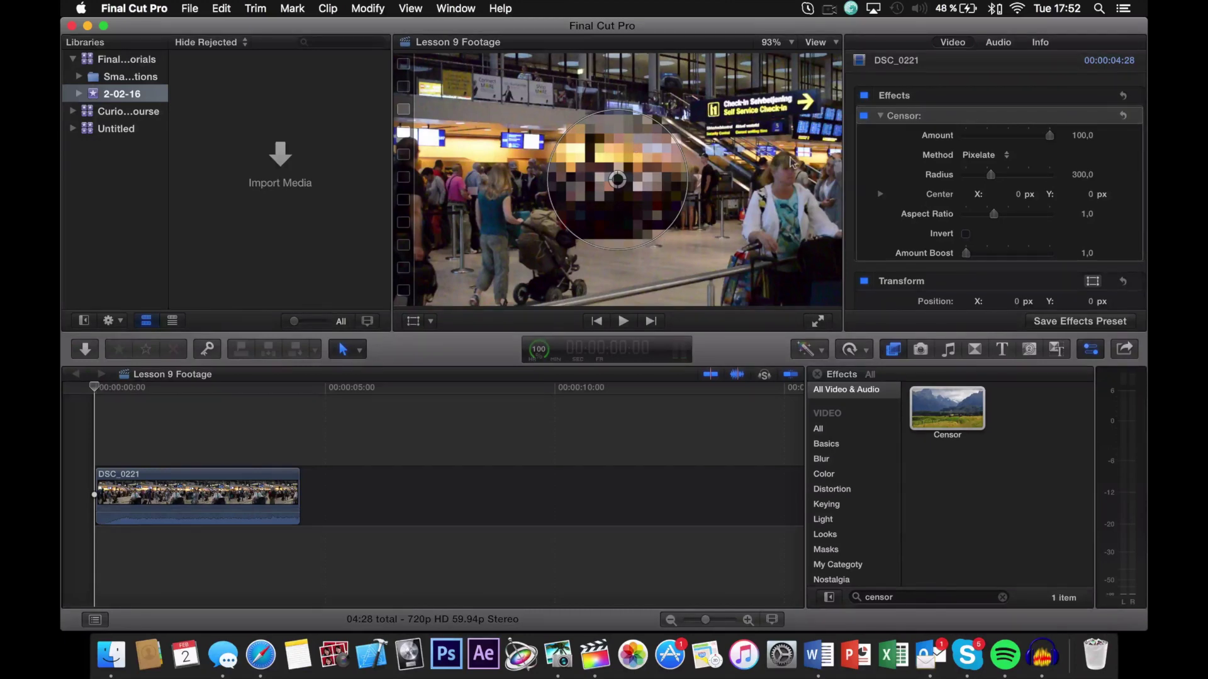
# - Cycle the Censor Method through Blur, Darken and Rectangle, settling back on Blur
pyautogui.click(977, 156)
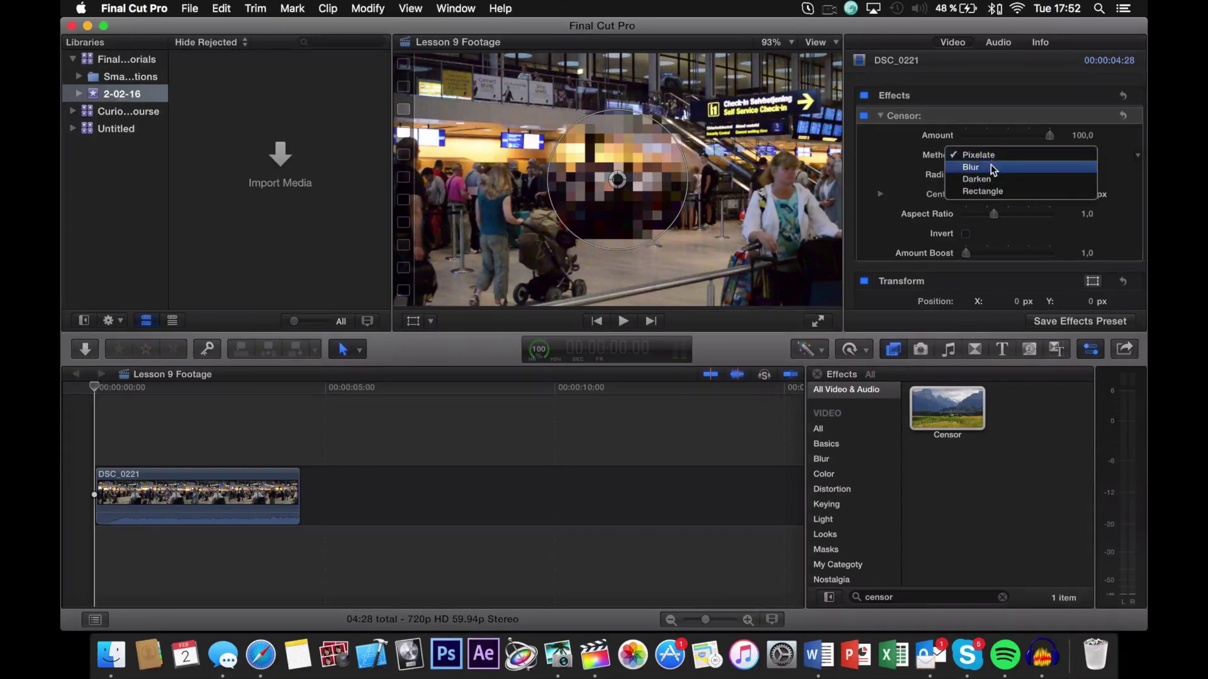
pyautogui.click(992, 167)
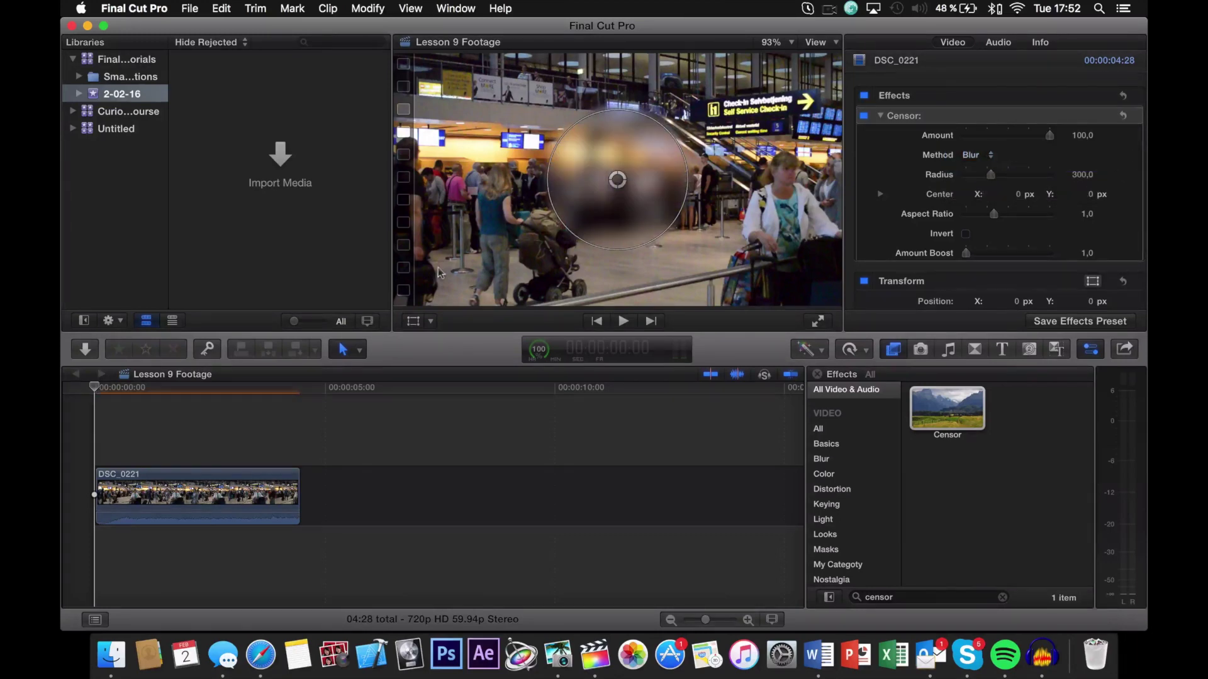
pyautogui.click(992, 156)
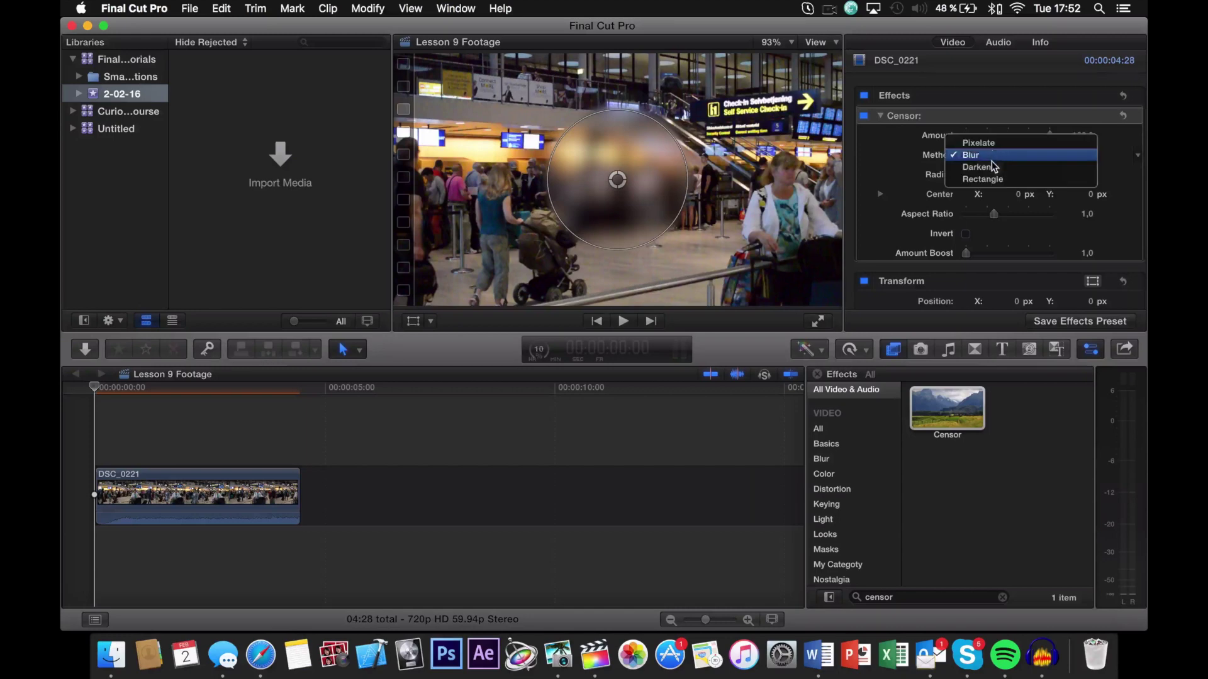
pyautogui.click(979, 166)
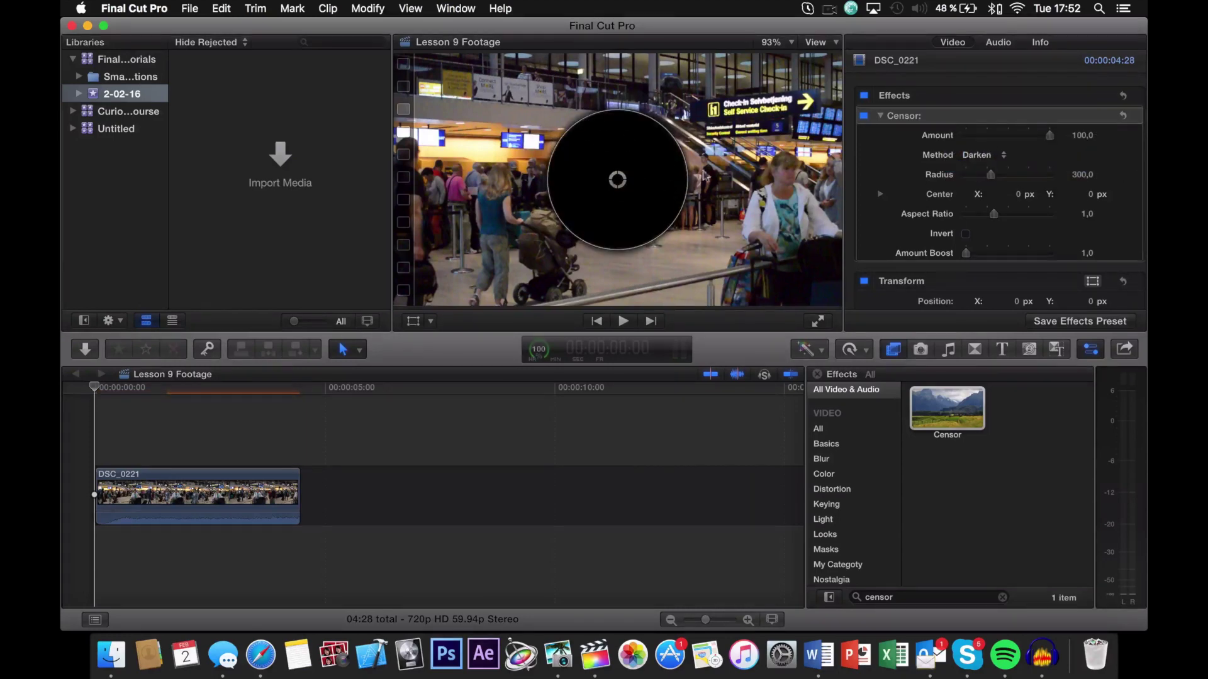
pyautogui.click(980, 156)
pyautogui.click(985, 168)
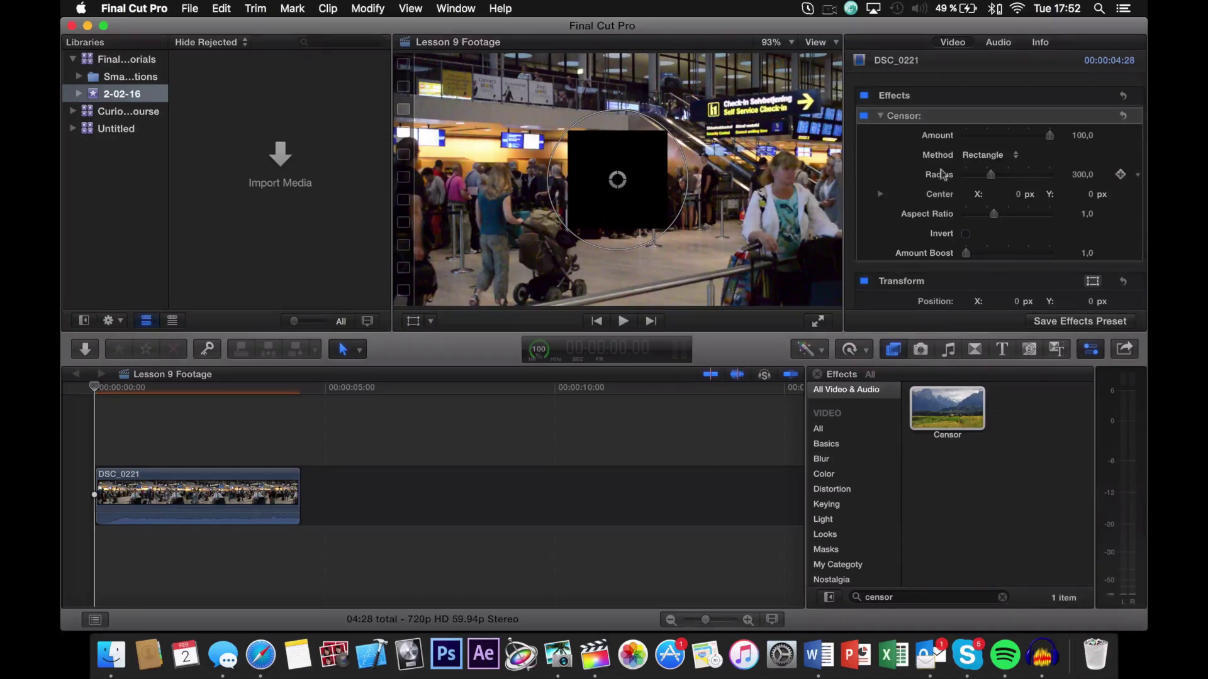
pyautogui.click(986, 155)
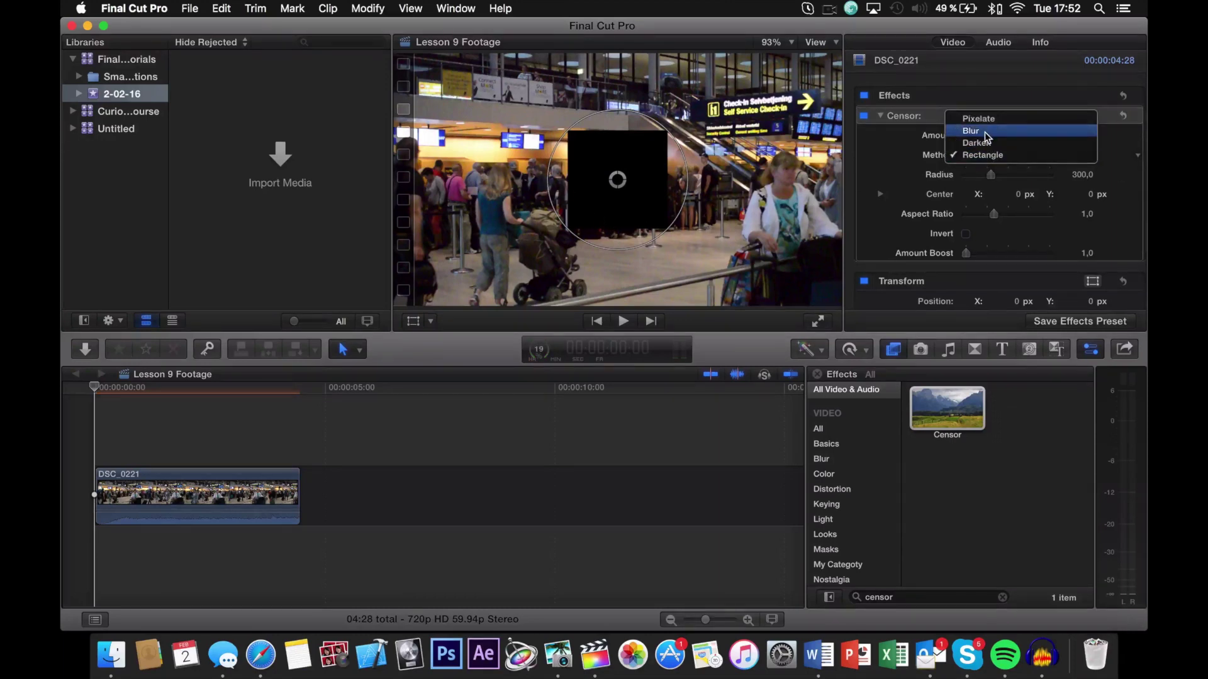
pyautogui.click(986, 135)
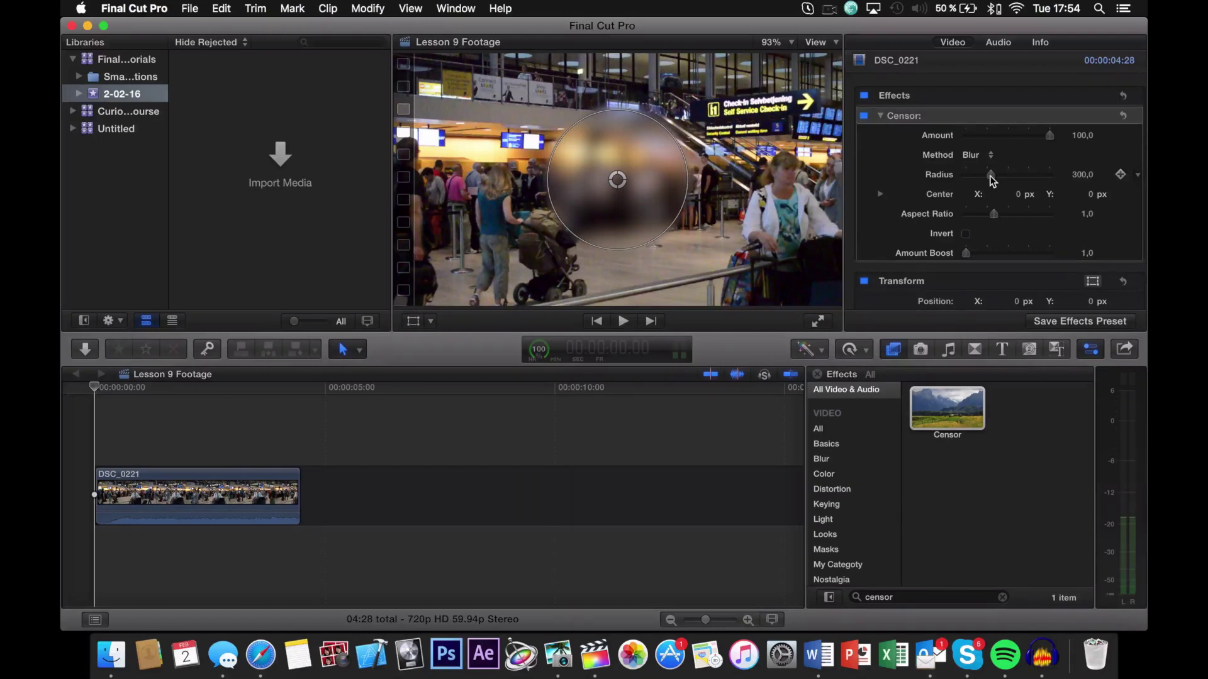
# - Lower the Censor Radius to 91 and test Aspect Ratio, leaving it at 1.0
pyautogui.moveTo(989, 176); pyautogui.dragTo(974, 178)
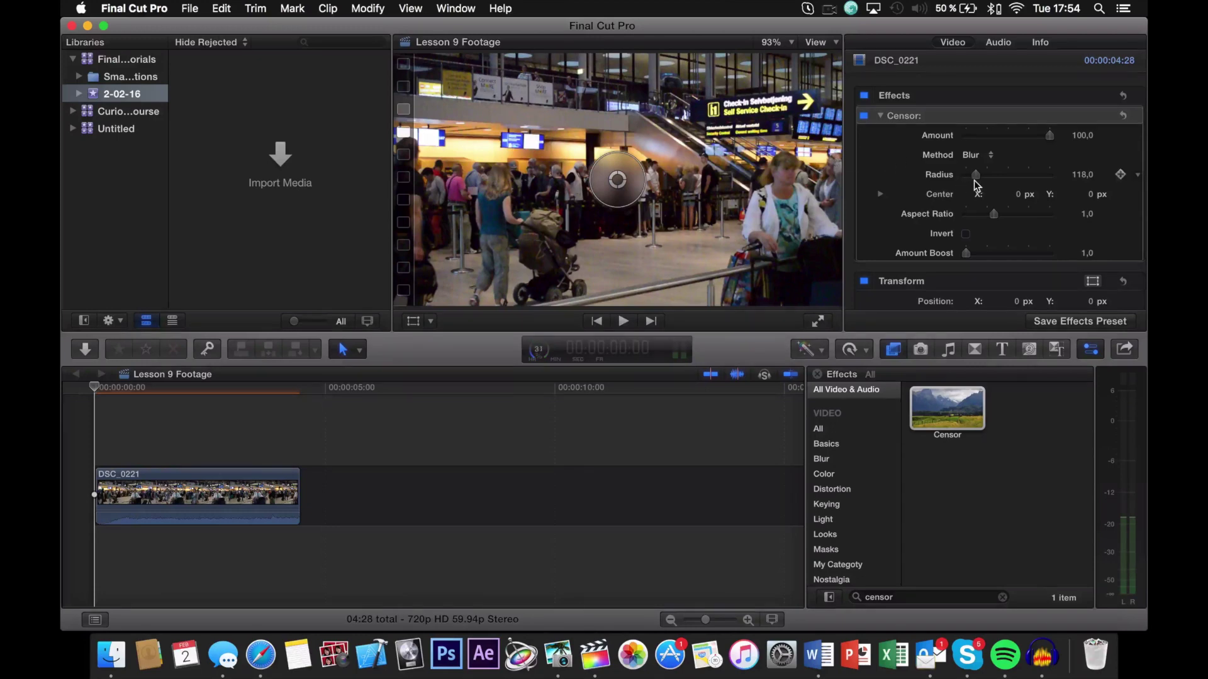
pyautogui.moveTo(974, 181); pyautogui.dragTo(973, 179)
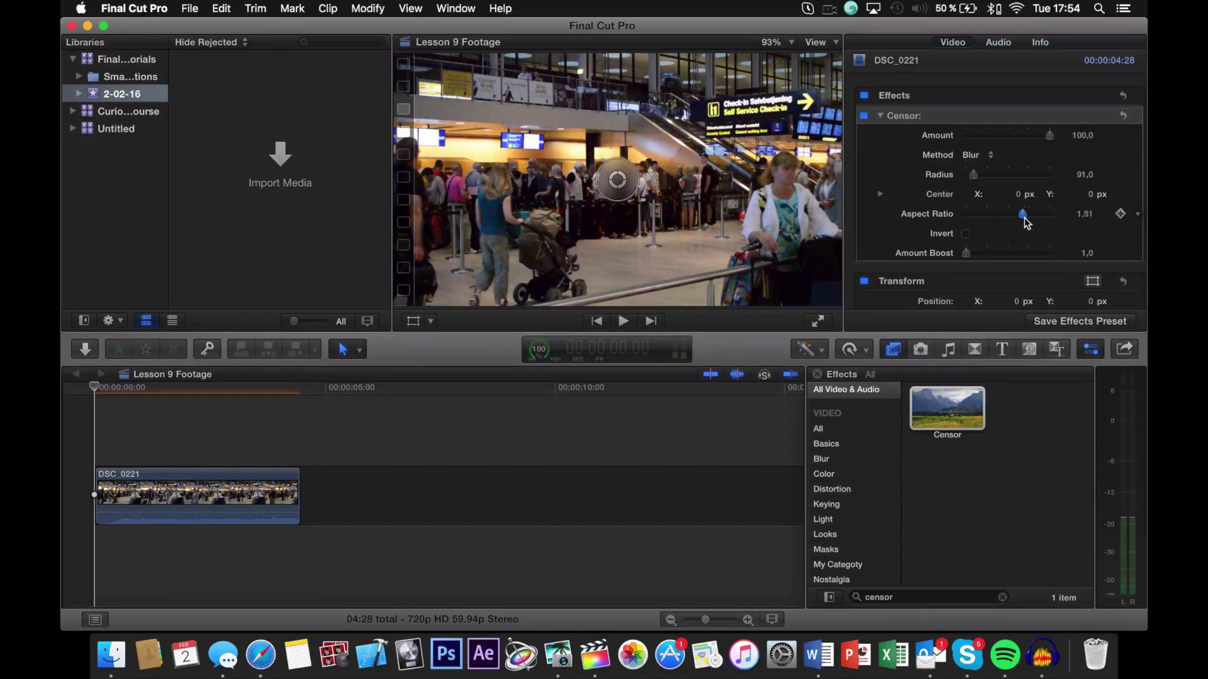
pyautogui.moveTo(1026, 222); pyautogui.dragTo(992, 217)
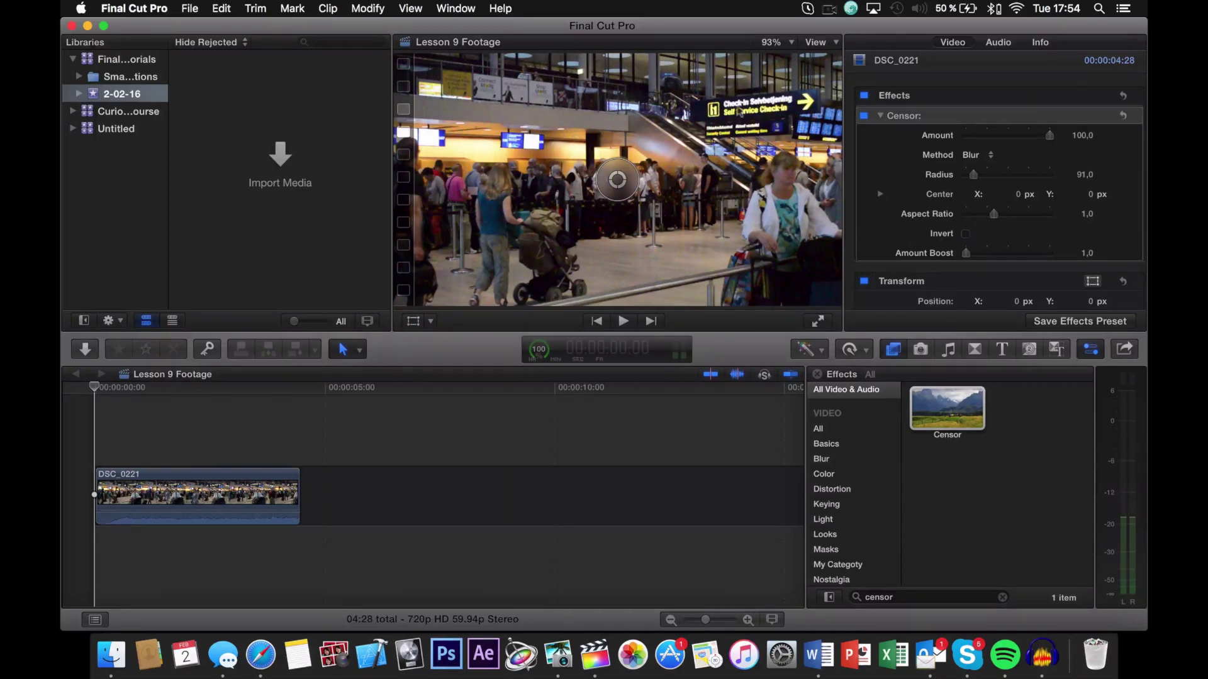
# - Toggle the Censor Invert option on and back off
pyautogui.click(965, 234)
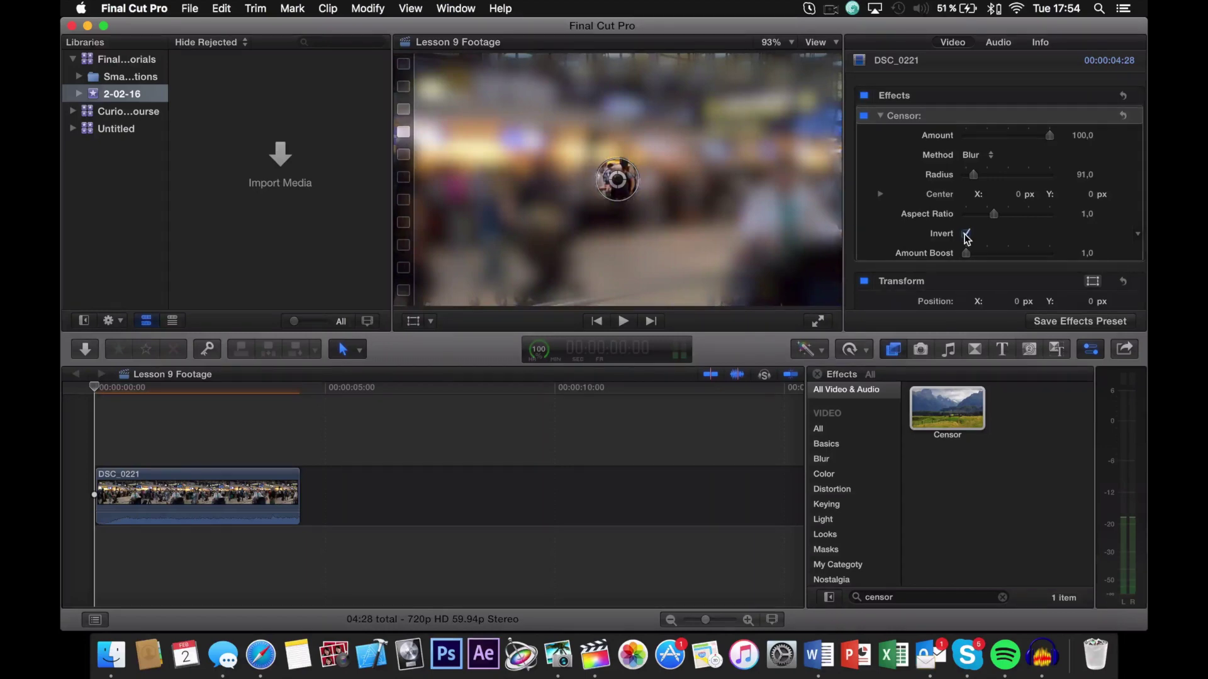
pyautogui.click(966, 234)
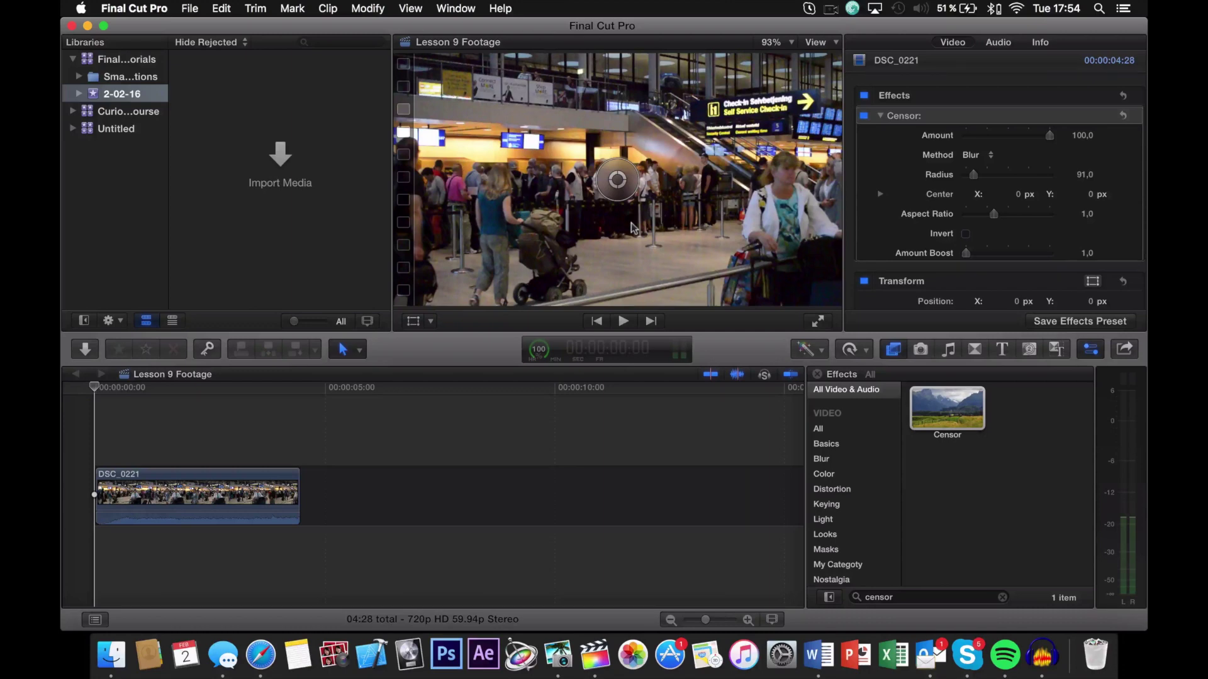
pyautogui.scroll(-3, 858, 243)
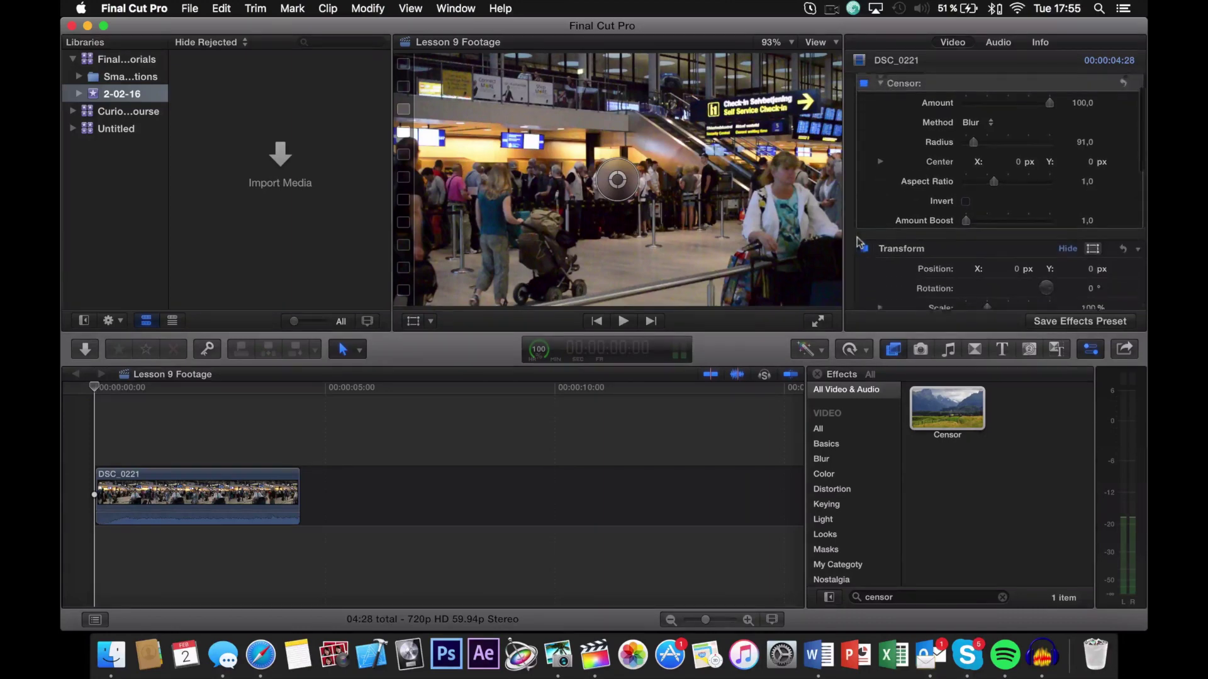
pyautogui.scroll(2, 859, 242)
pyautogui.scroll(-2, 951, 231)
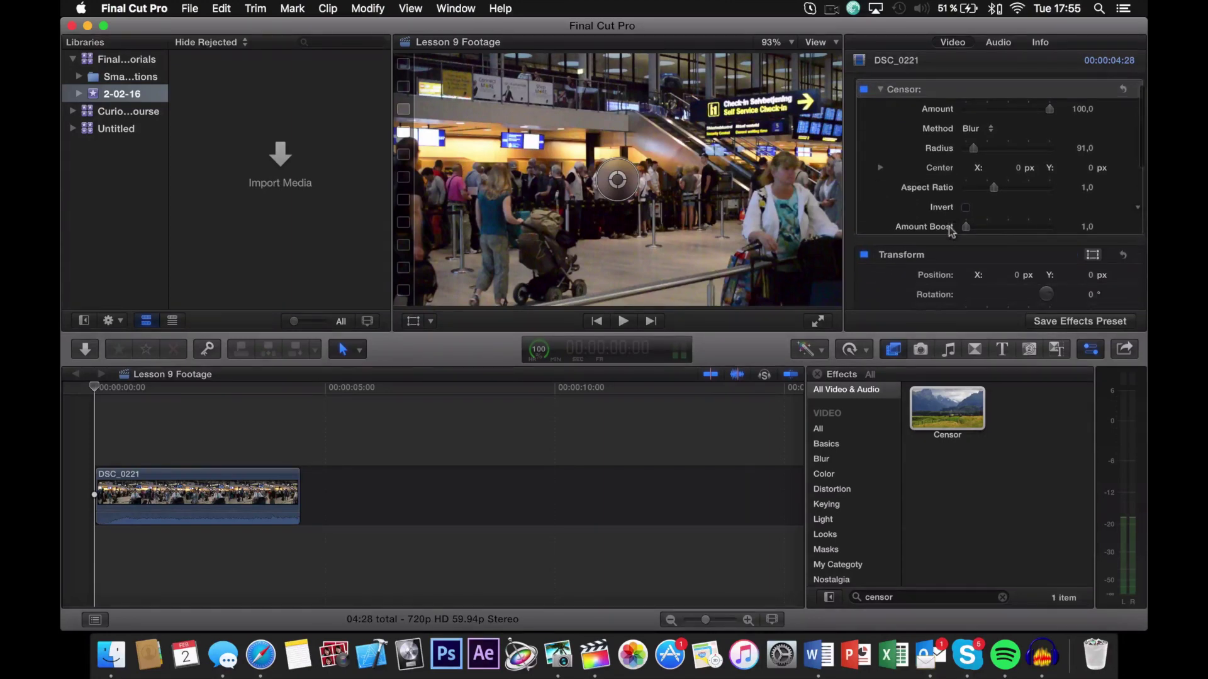
# - Raise Amount Boost and move the radius-50.6 circle onto the right woman's face (Center 0.86, 0.05)
pyautogui.moveTo(966, 228)
pyautogui.mouseDown()
pyautogui.moveTo(1108, 245)
pyautogui.moveTo(952, 227)
pyautogui.mouseUp()
pyautogui.moveTo(631, 191)
pyautogui.mouseDown()
pyautogui.moveTo(668, 224)
pyautogui.moveTo(651, 258)
pyautogui.moveTo(654, 211)
pyautogui.moveTo(631, 189)
pyautogui.mouseUp()
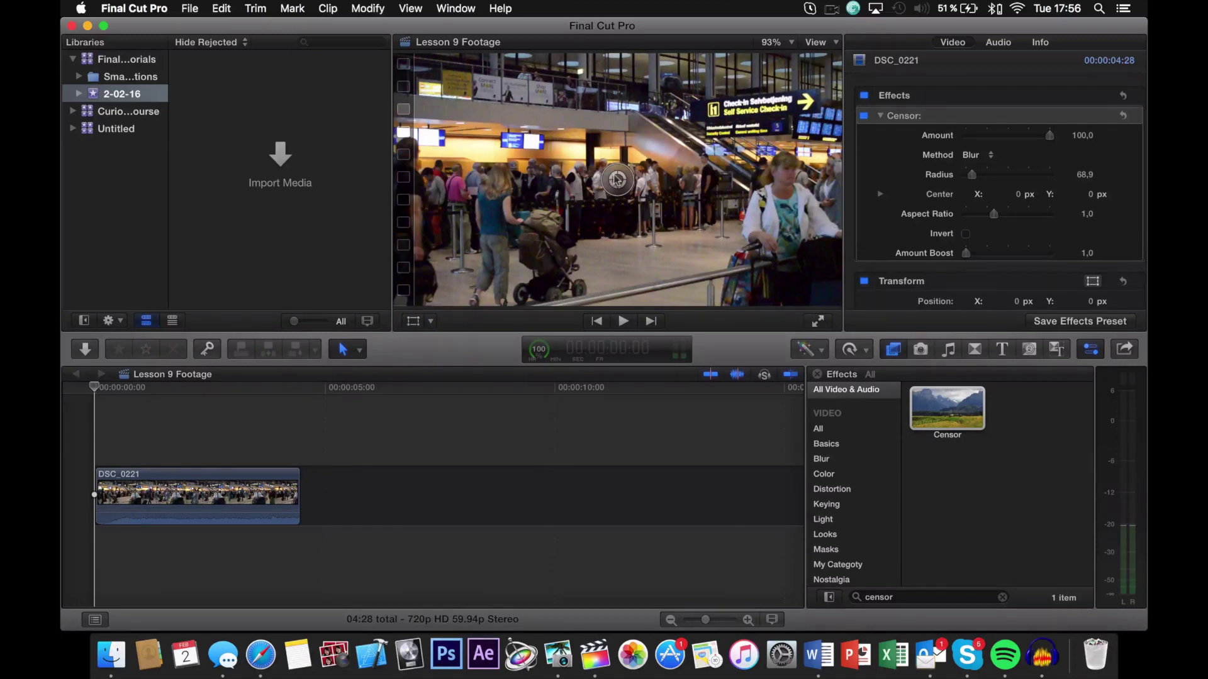
pyautogui.moveTo(617, 180); pyautogui.dragTo(831, 165)
# - Zoom the viewer to 150% and set a Censor Center keyframe at the clip start
pyautogui.click(817, 44)
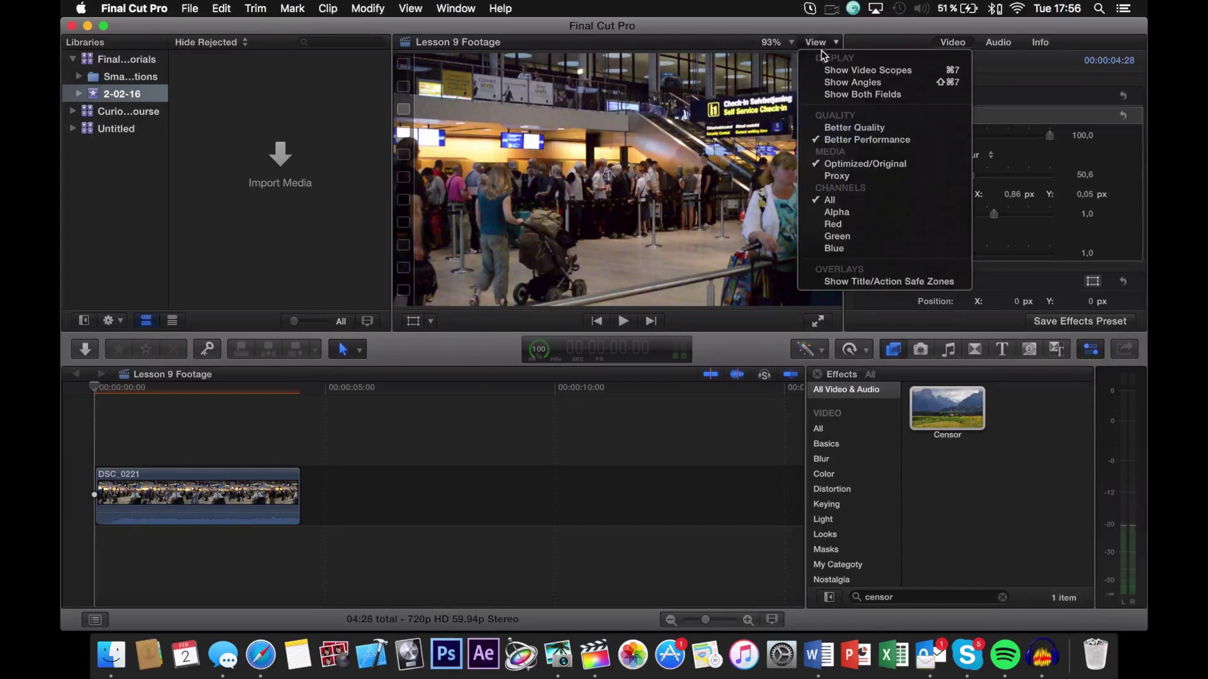
pyautogui.click(783, 43)
pyautogui.click(780, 41)
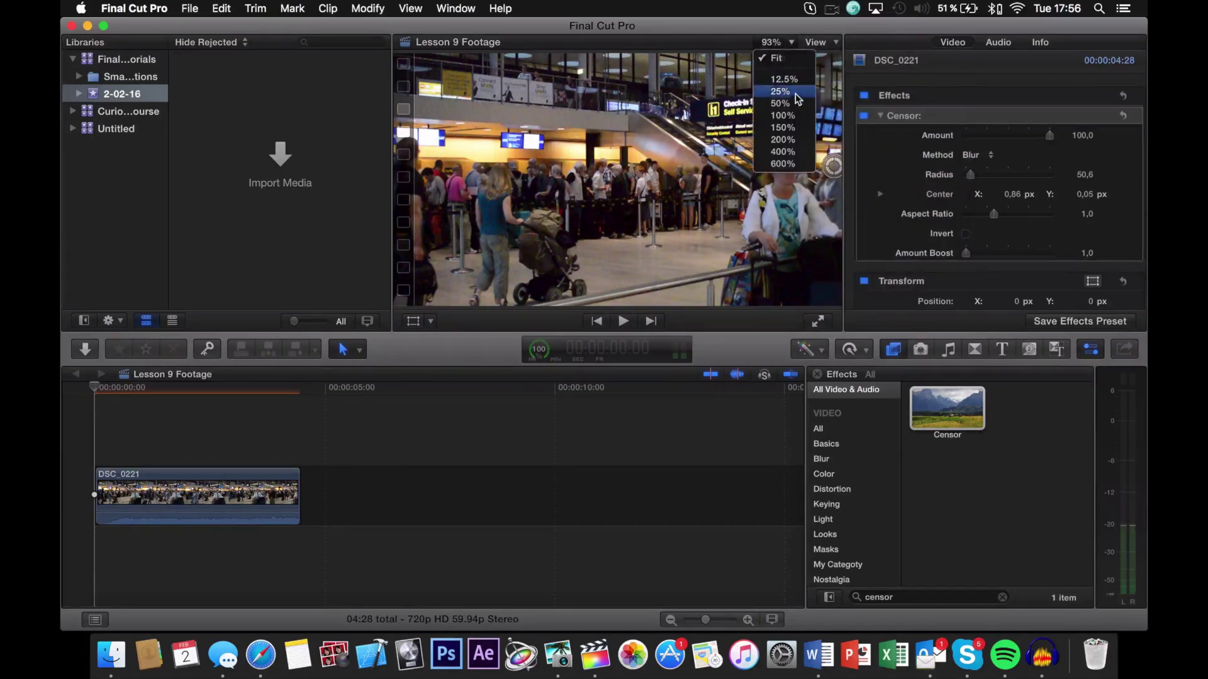
pyautogui.click(783, 128)
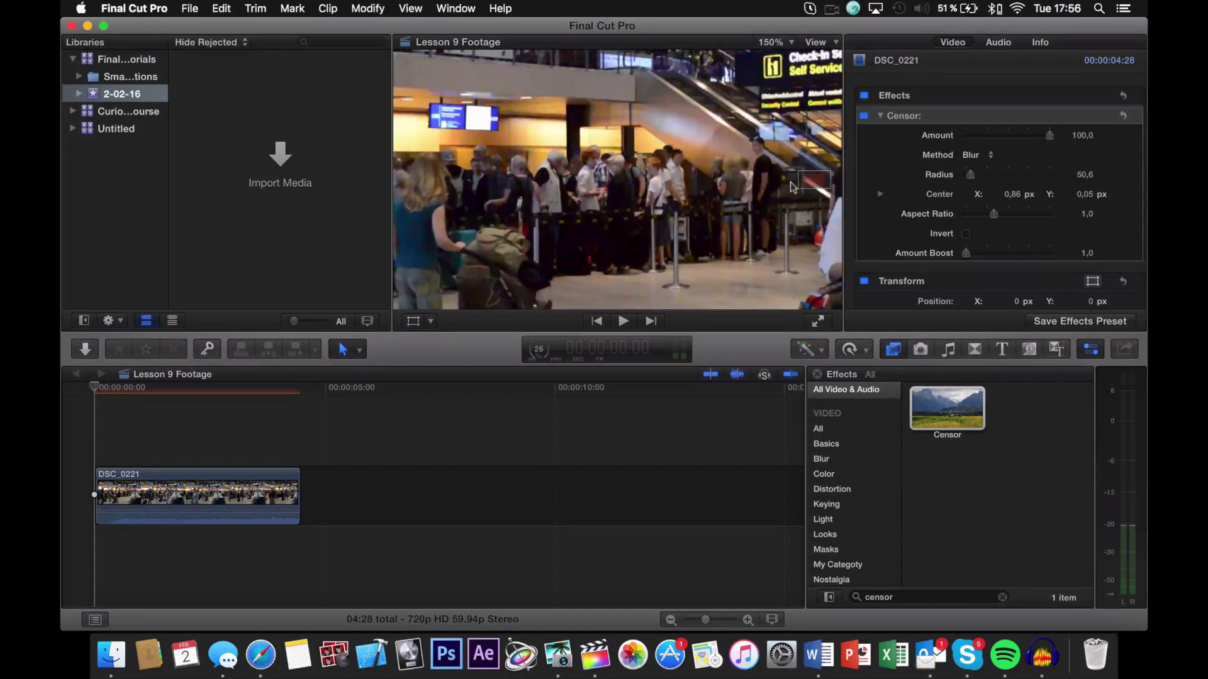
pyautogui.hscroll(5, 702, 223)
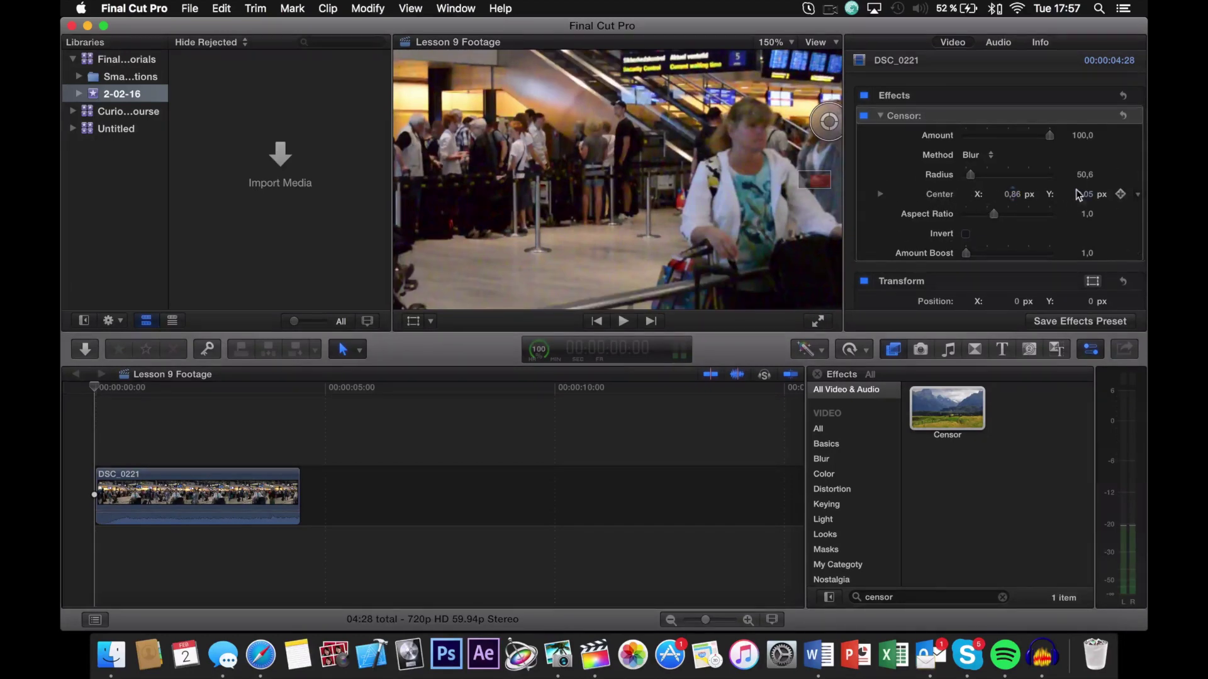
pyautogui.click(1120, 194)
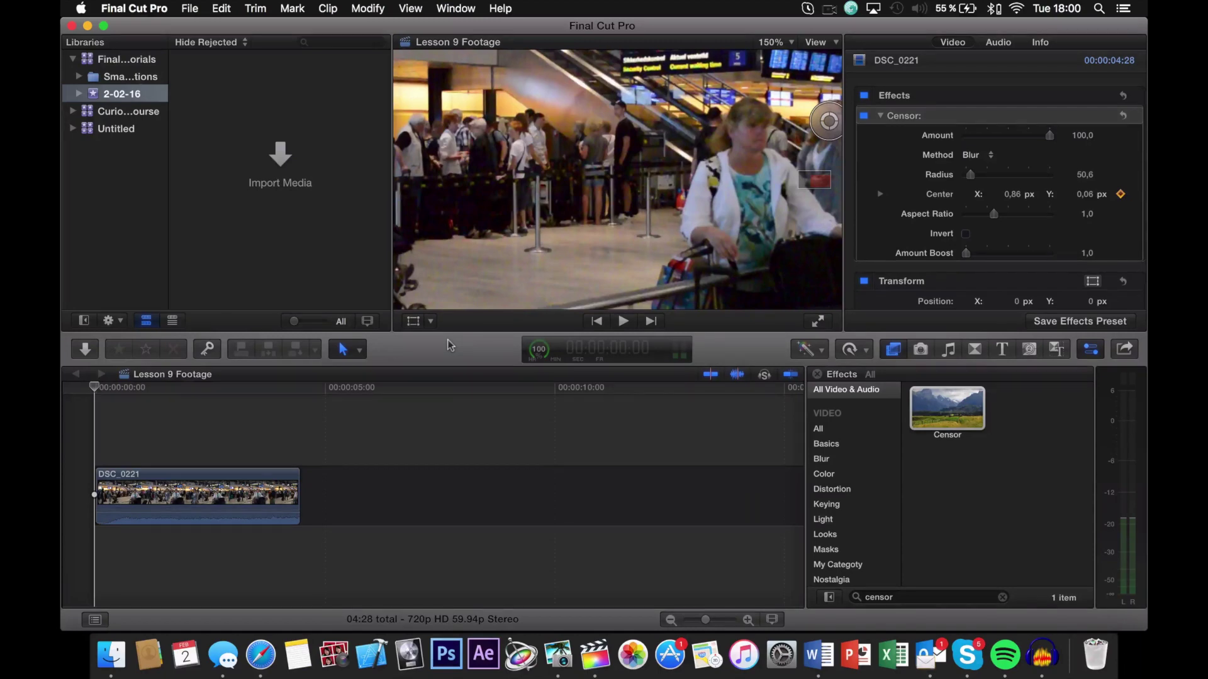
# - Step forward a few frames at a time, dragging the censor circle onto the face to add Center keyframes
pyautogui.press('space')
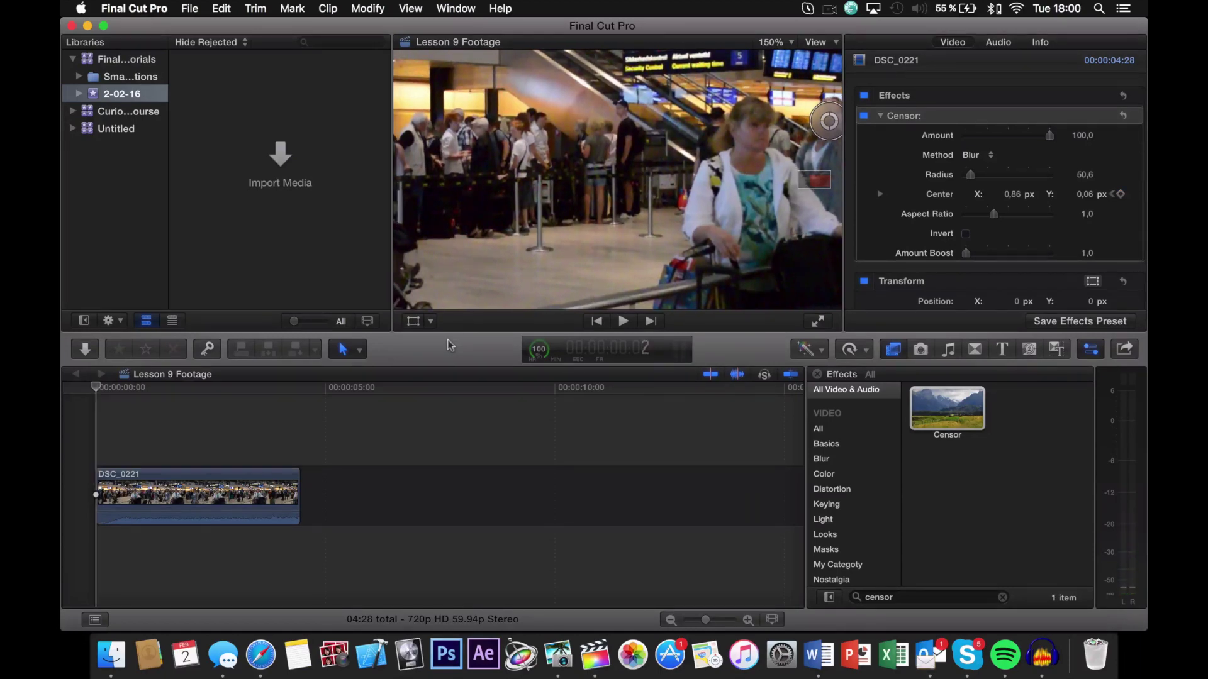
pyautogui.click(826, 122)
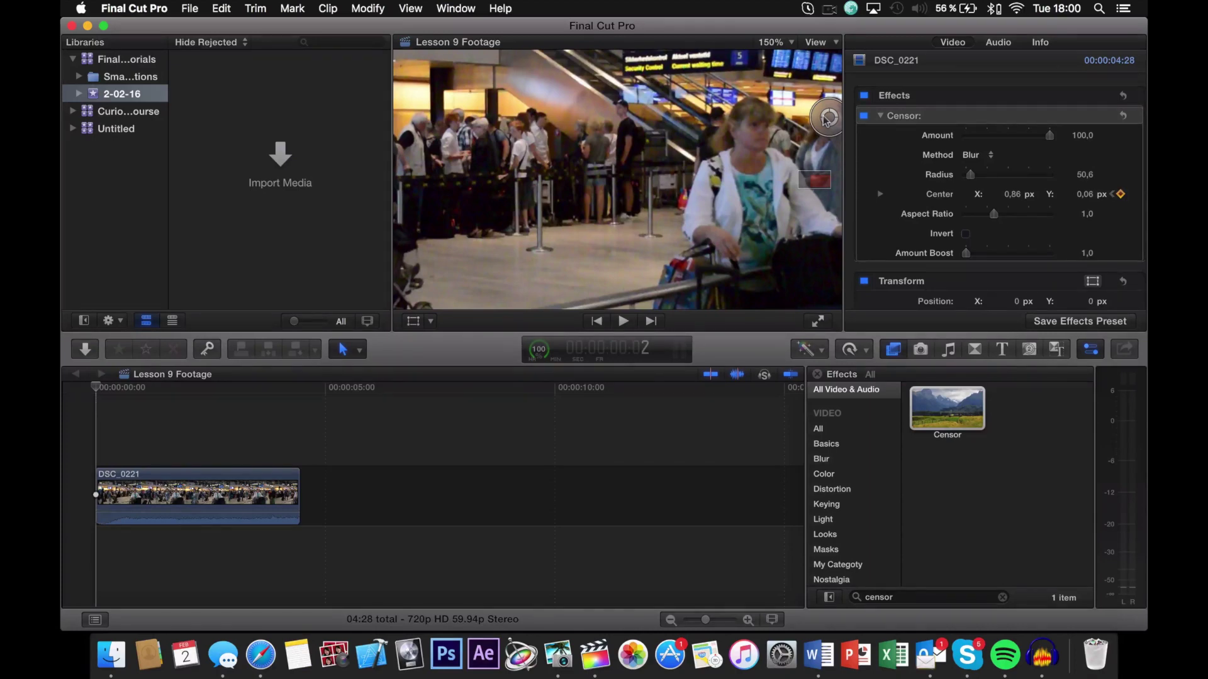
pyautogui.press('Right')
pyautogui.press('Right')
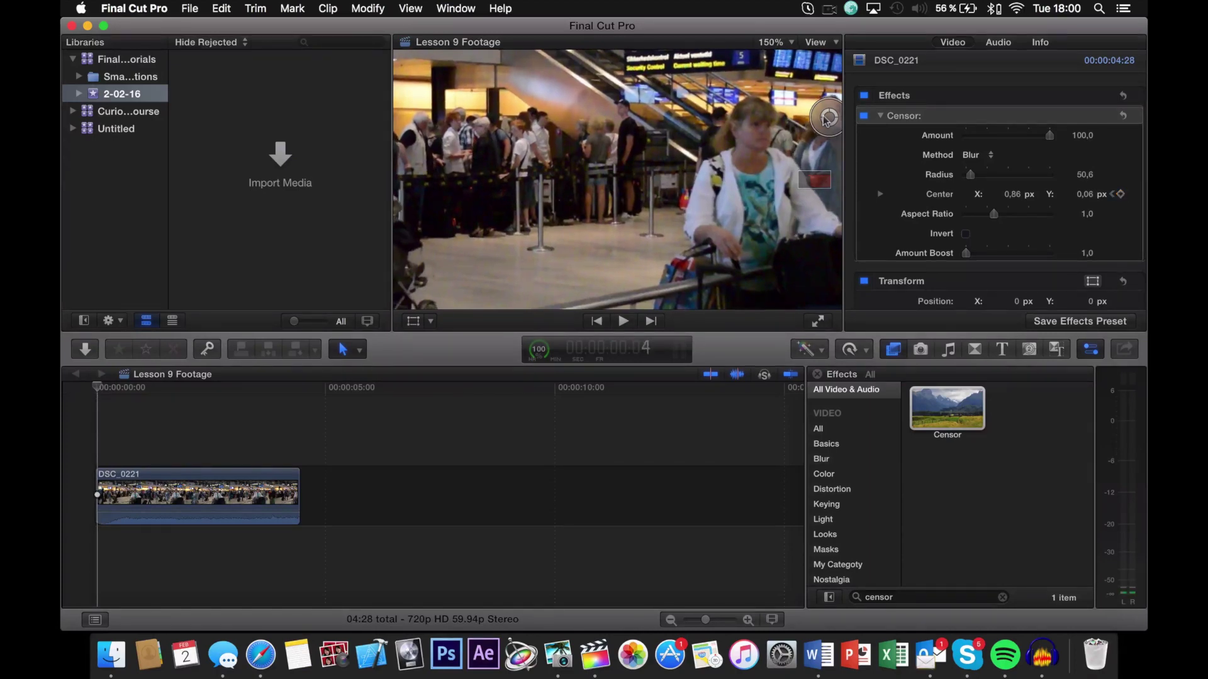
pyautogui.moveTo(826, 121); pyautogui.dragTo(827, 118)
pyautogui.press('Right')
pyautogui.press('Right')
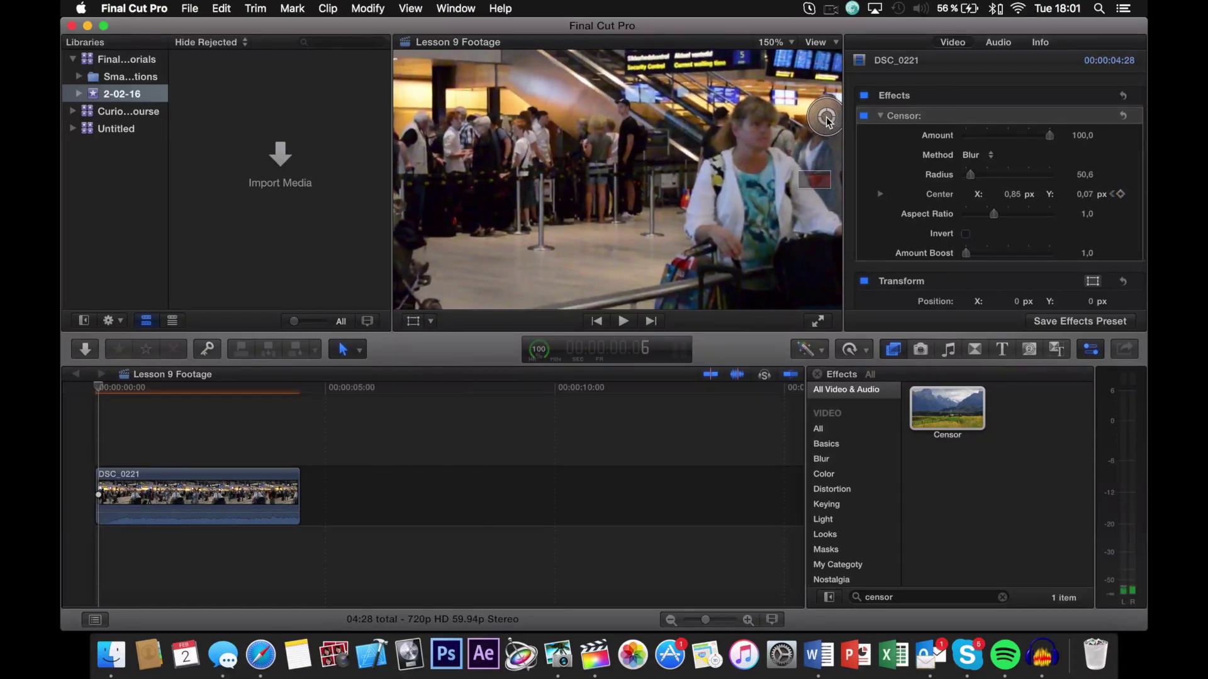
pyautogui.moveTo(826, 121); pyautogui.dragTo(822, 118)
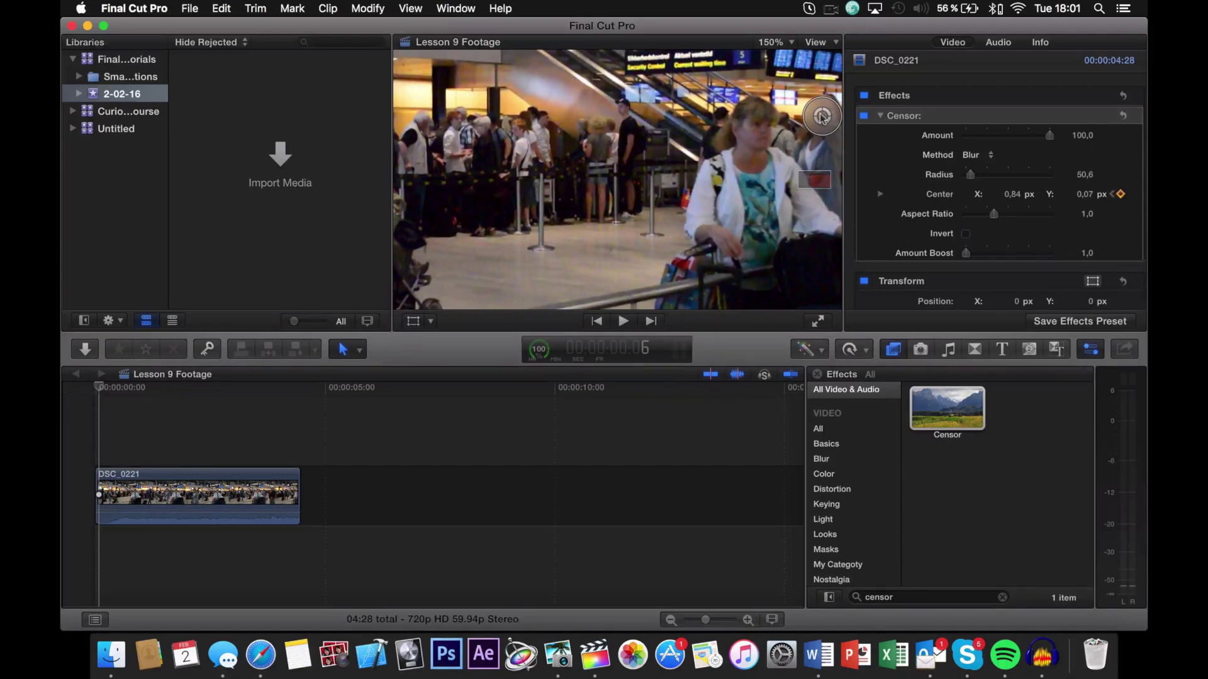
pyautogui.moveTo(822, 117); pyautogui.dragTo(516, 113)
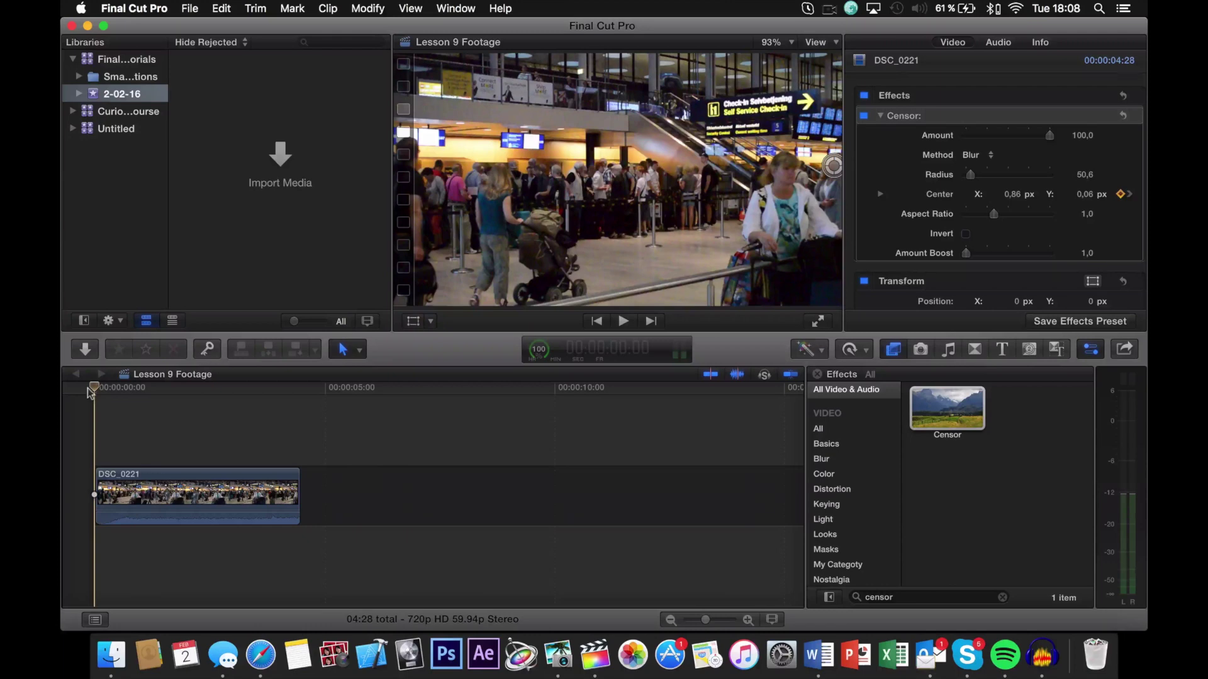
# - Preview playback, then lower the Censor Amount from 100 to 23.83
pyautogui.press('space')
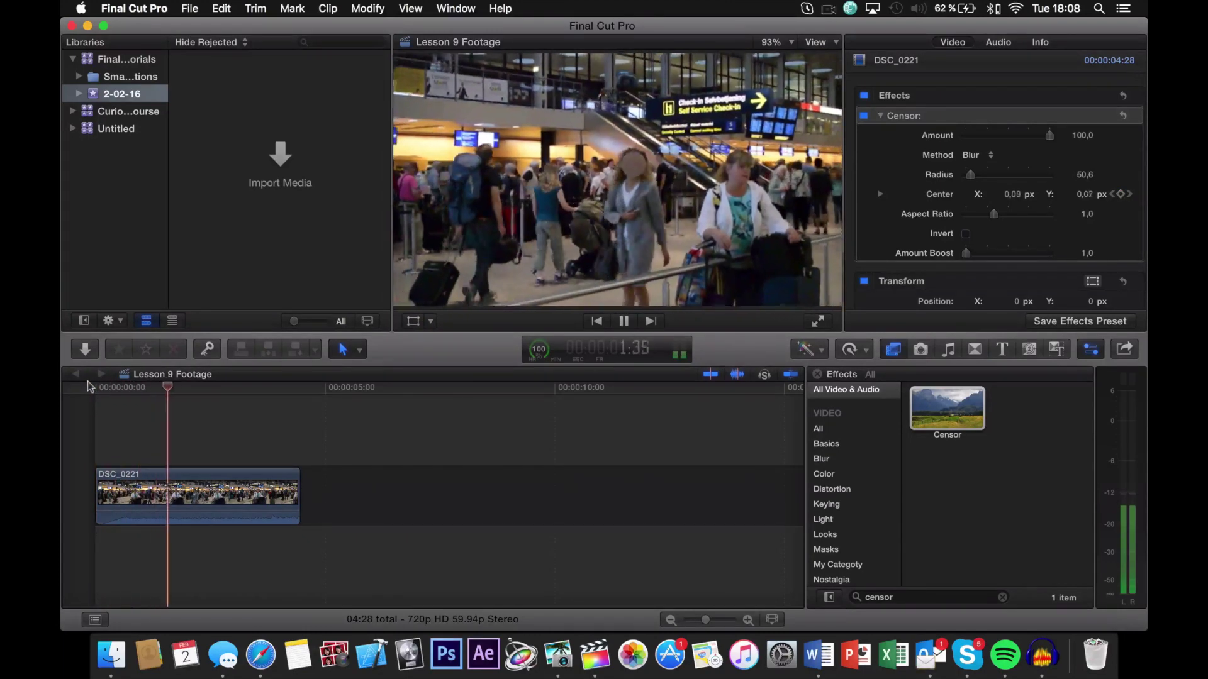
pyautogui.press('space')
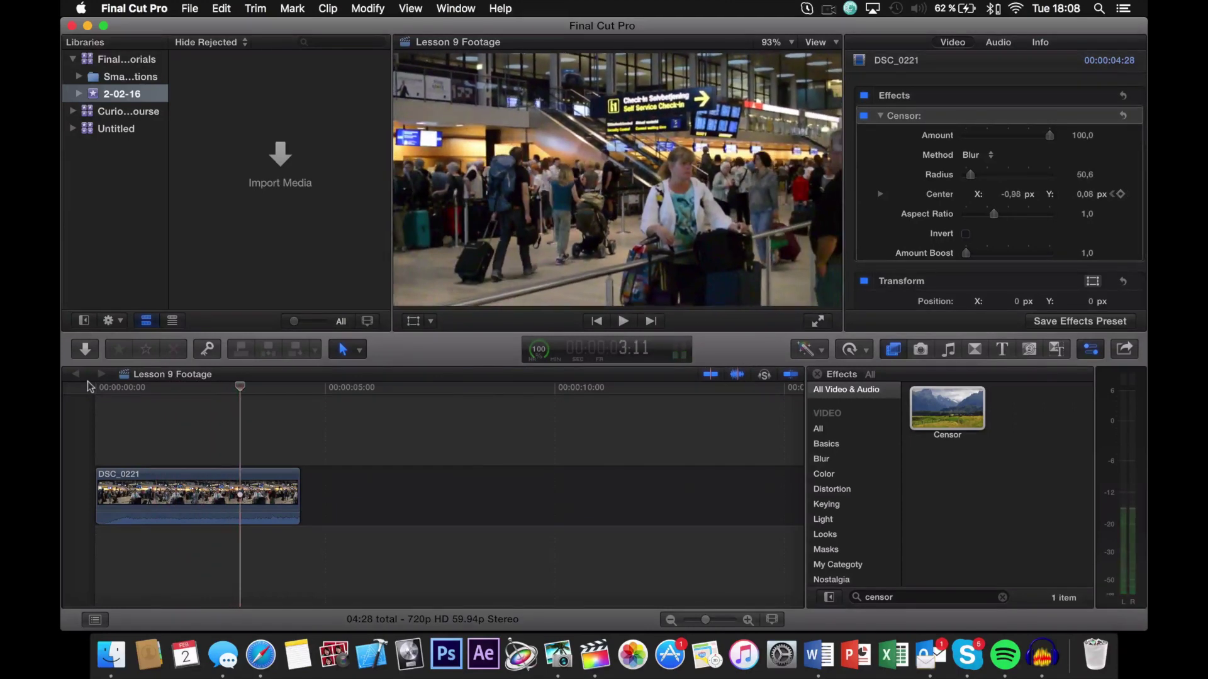
pyautogui.click(179, 385)
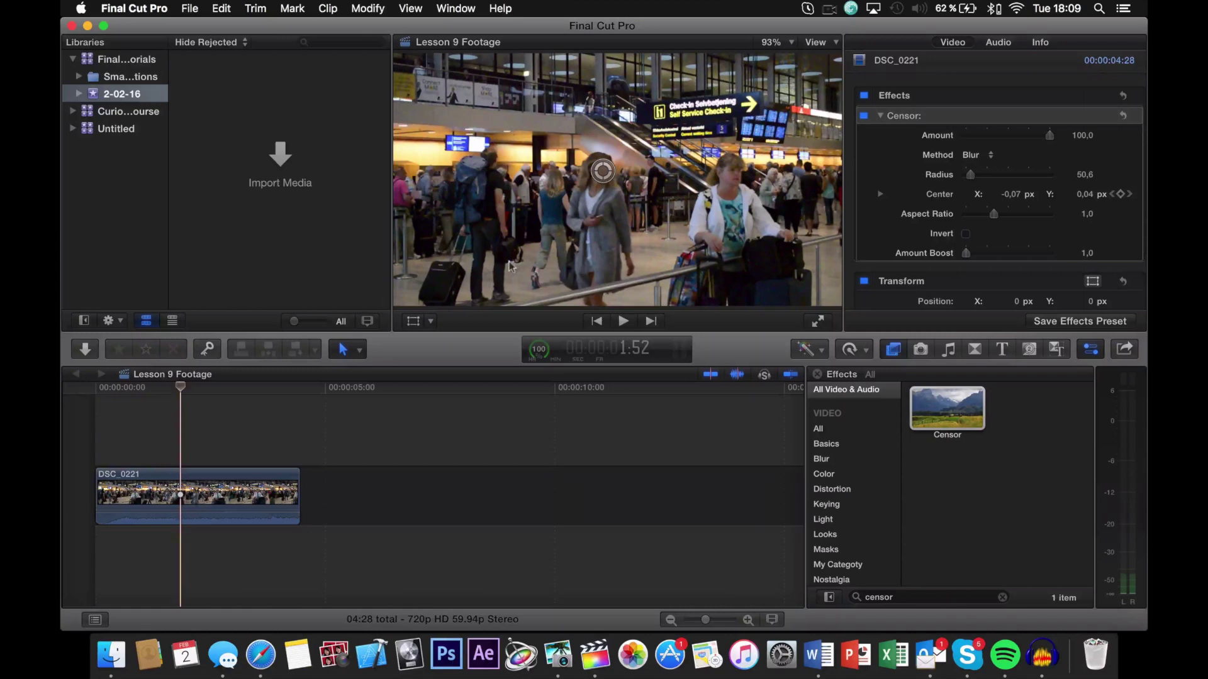
pyautogui.moveTo(1049, 136); pyautogui.dragTo(986, 137)
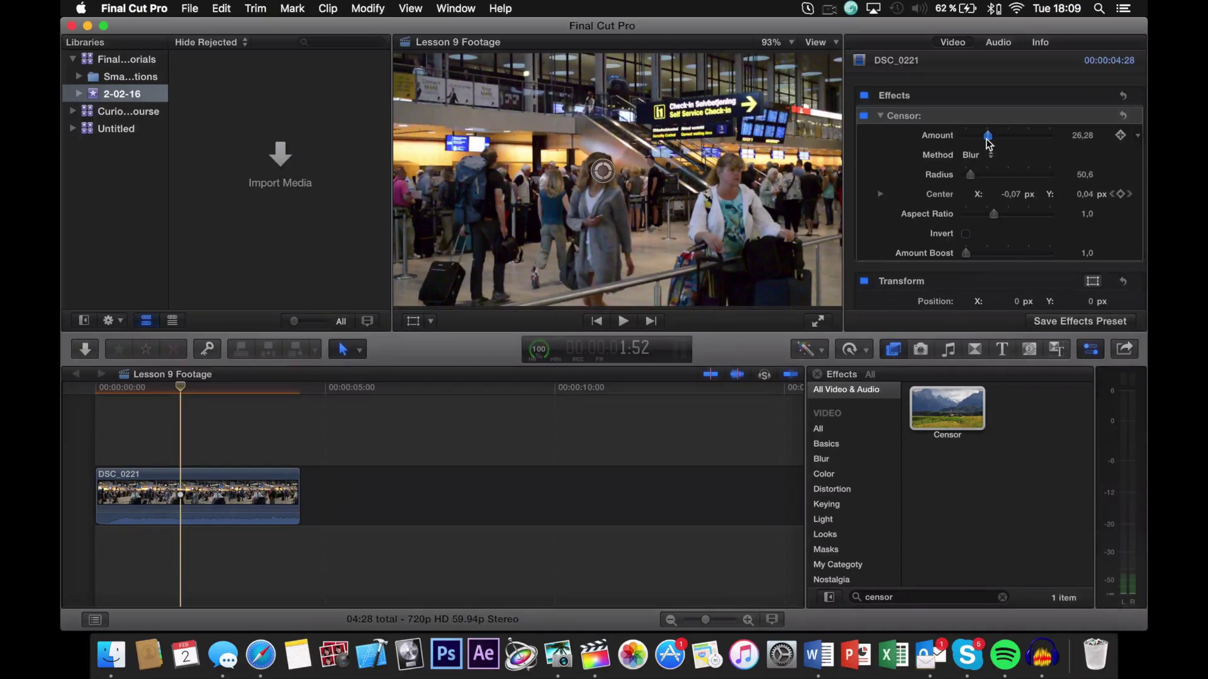
pyautogui.moveTo(989, 143); pyautogui.dragTo(987, 144)
# - Replay the clip from the start to check face coverage, stopping at 1:07
pyautogui.click(94, 387)
pyautogui.press('space')
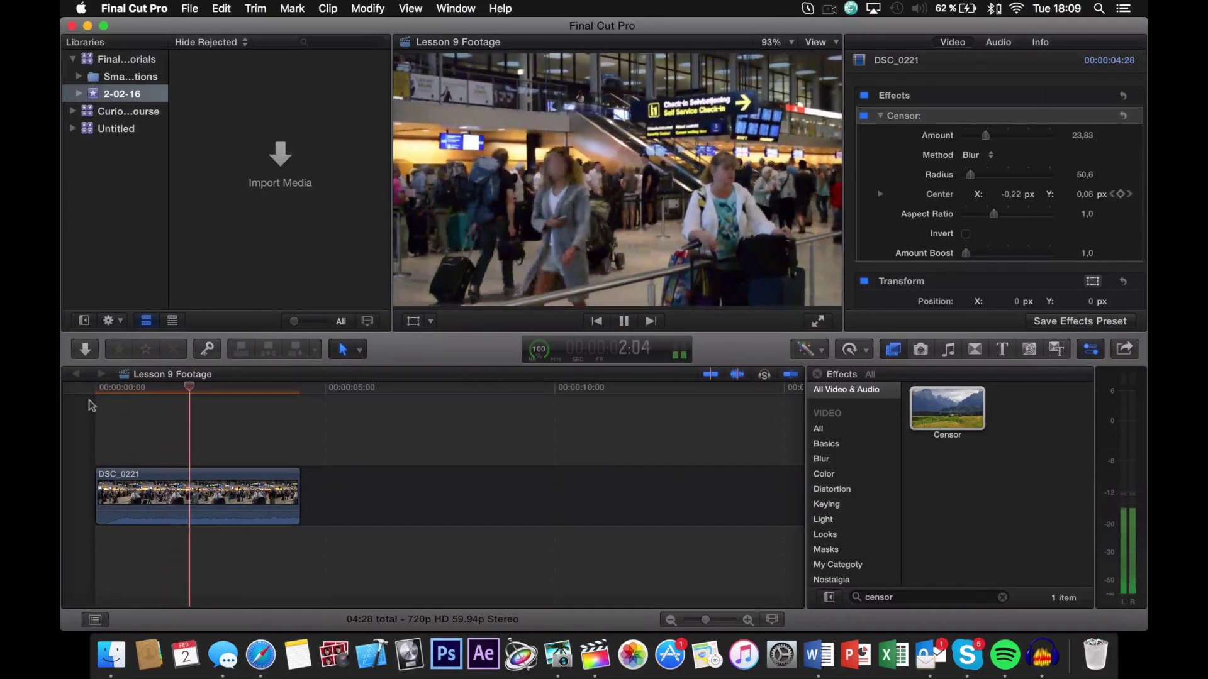
pyautogui.press('space')
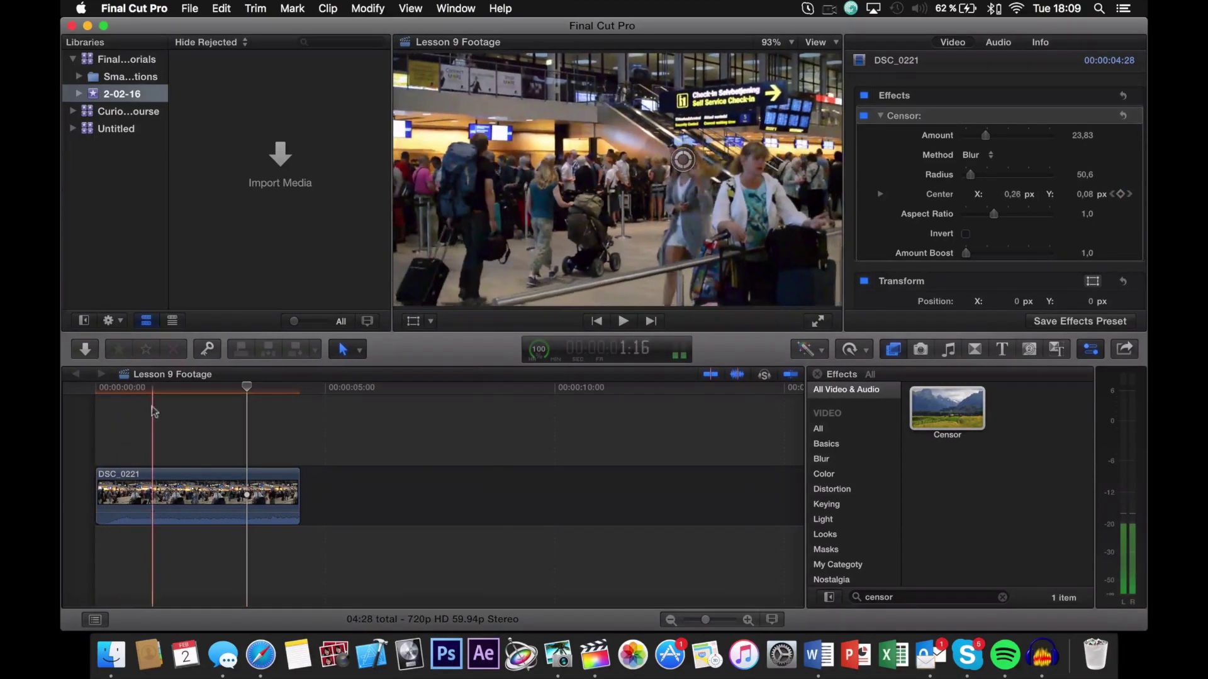
pyautogui.click(144, 409)
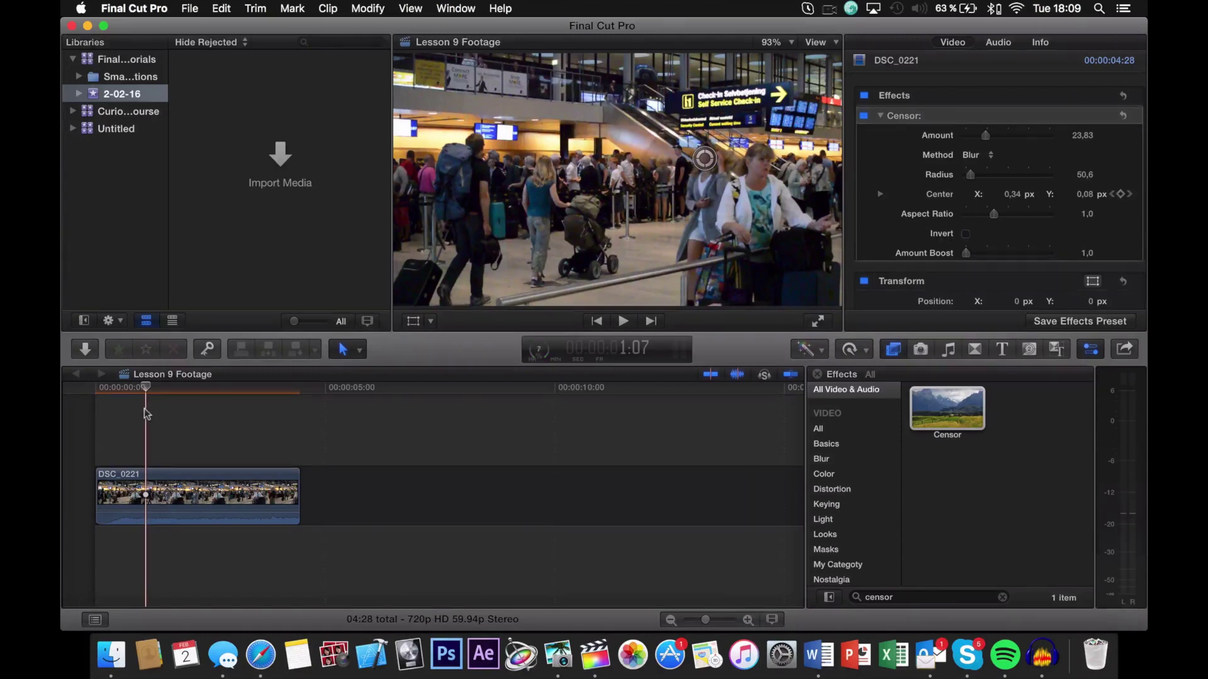
# - Switch the Censor Method to Darken with Amount 100 and preview the darkened circle
pyautogui.click(972, 155)
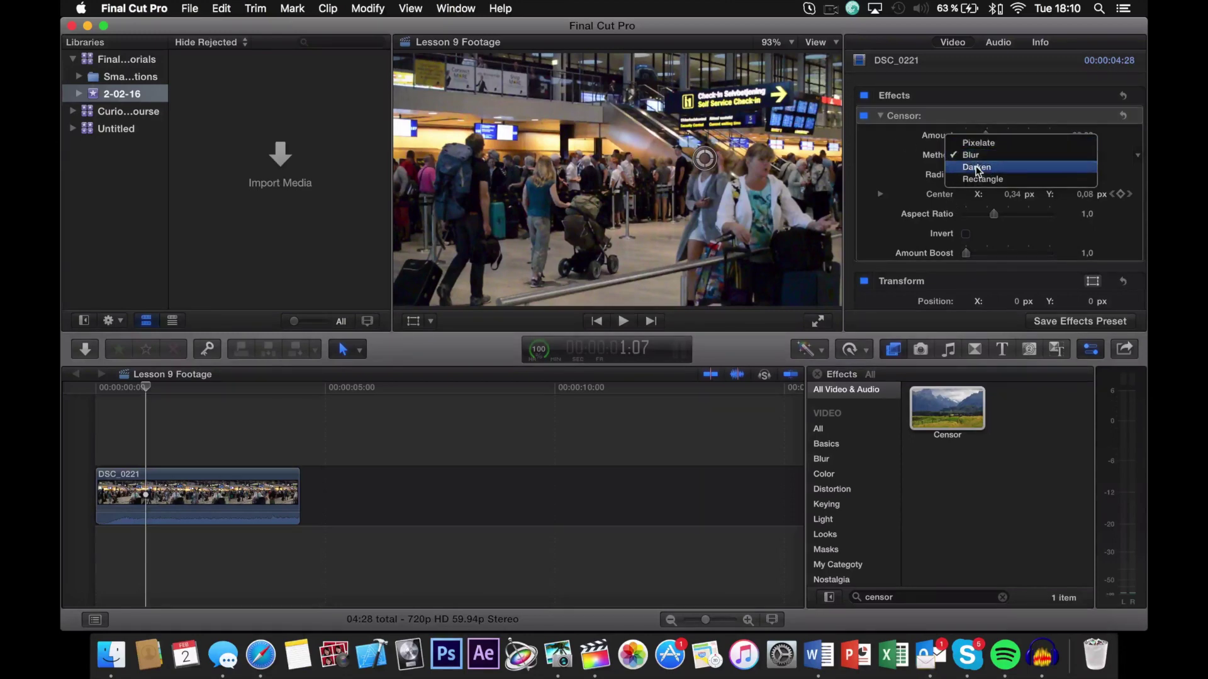
pyautogui.click(977, 168)
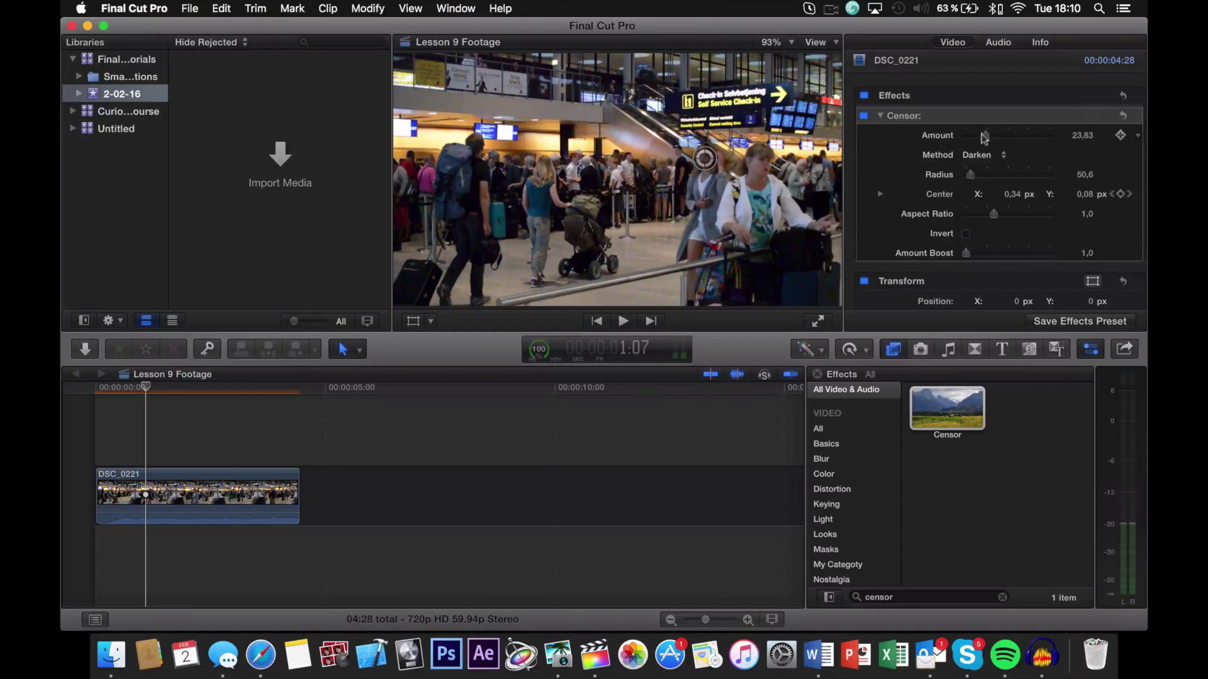
pyautogui.moveTo(984, 135); pyautogui.dragTo(1095, 140)
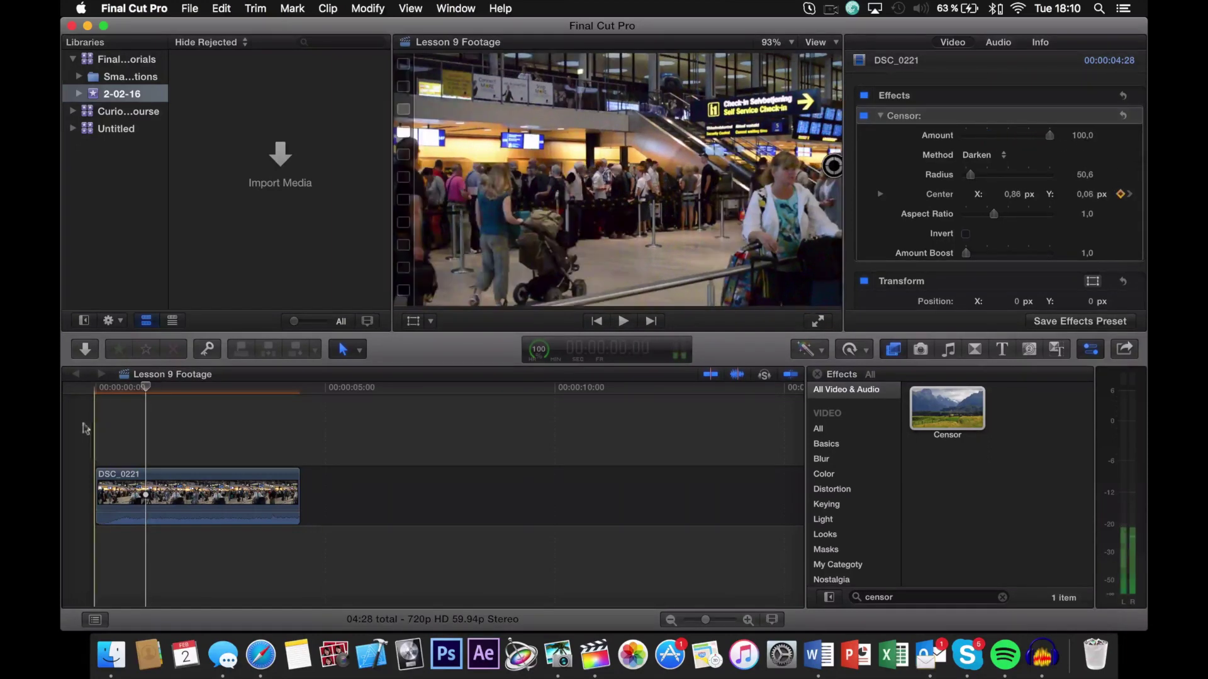
pyautogui.press('space')
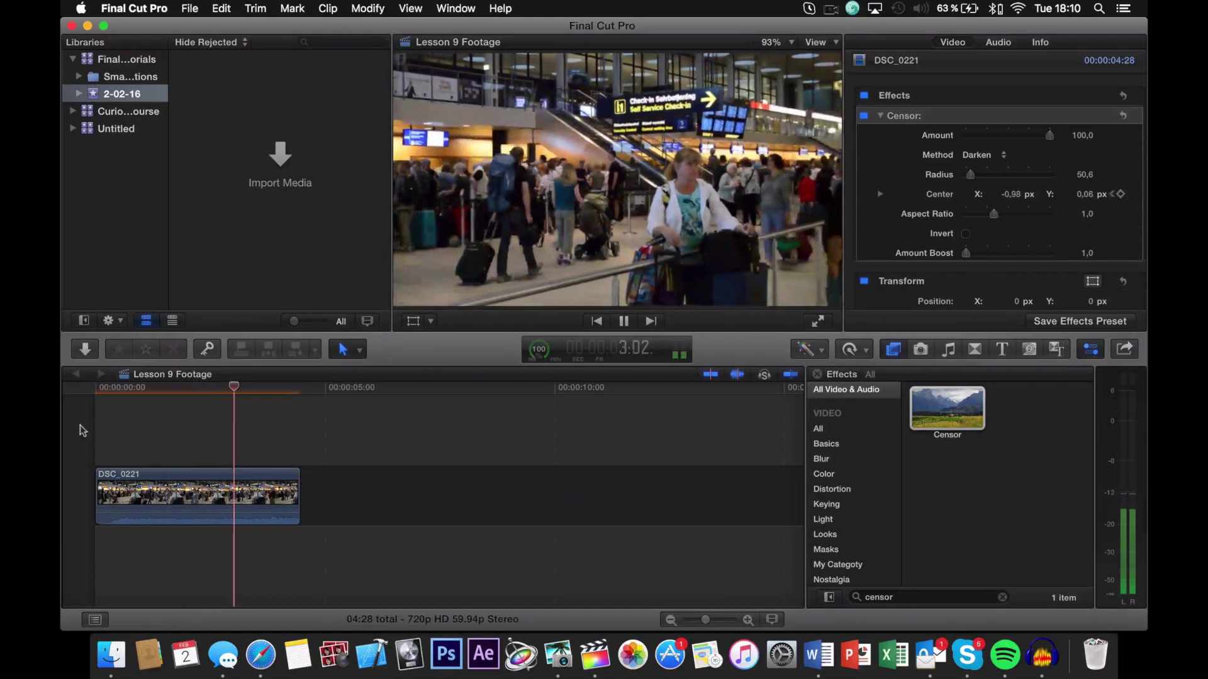
pyautogui.press('space')
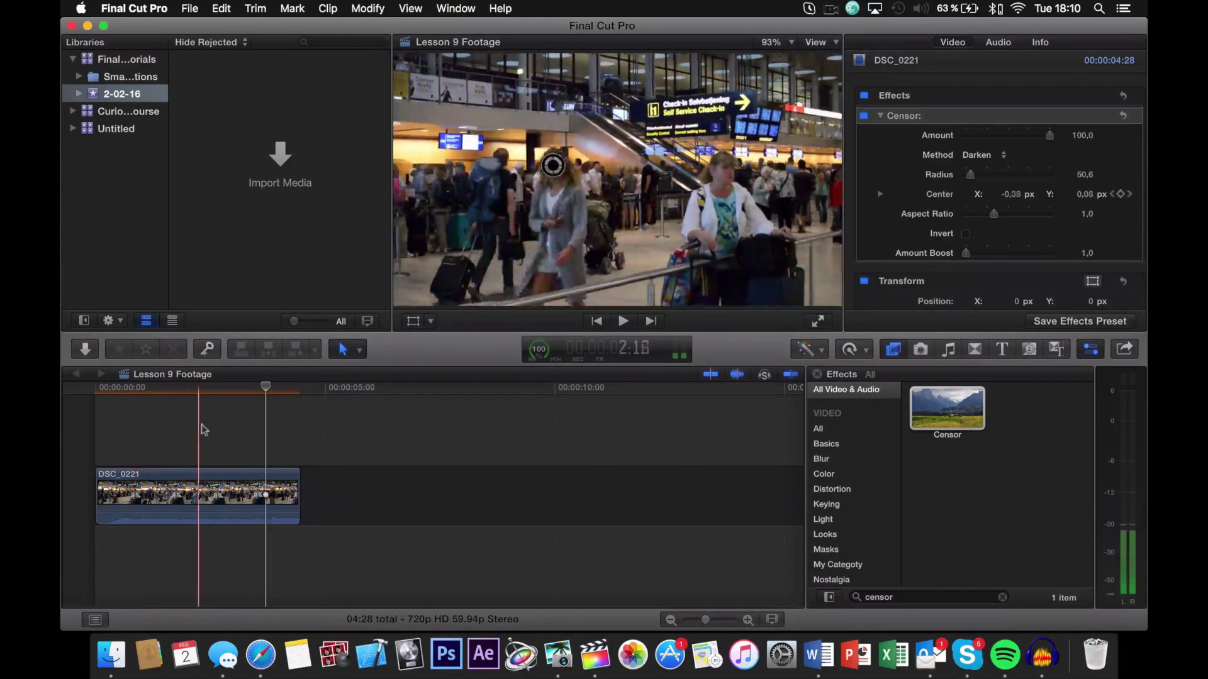
# - Adjust the Radius, then return the Method to Blur with Amount 25
pyautogui.click(202, 424)
pyautogui.moveTo(971, 174); pyautogui.dragTo(977, 174)
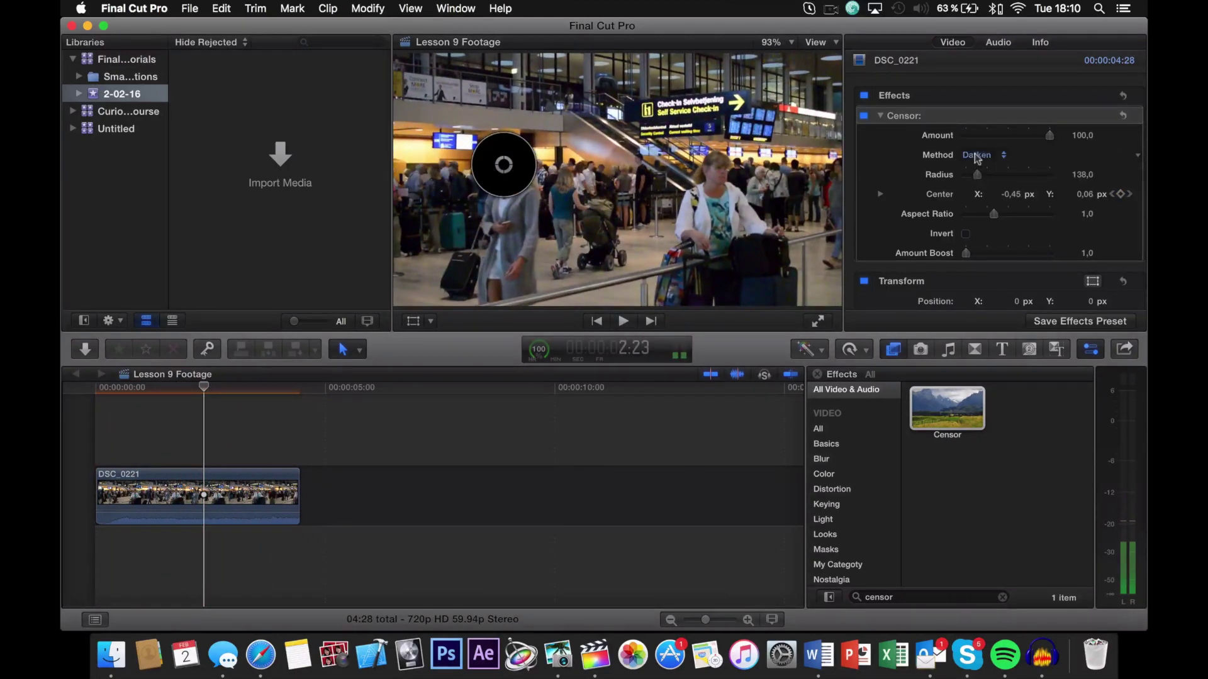
pyautogui.click(977, 156)
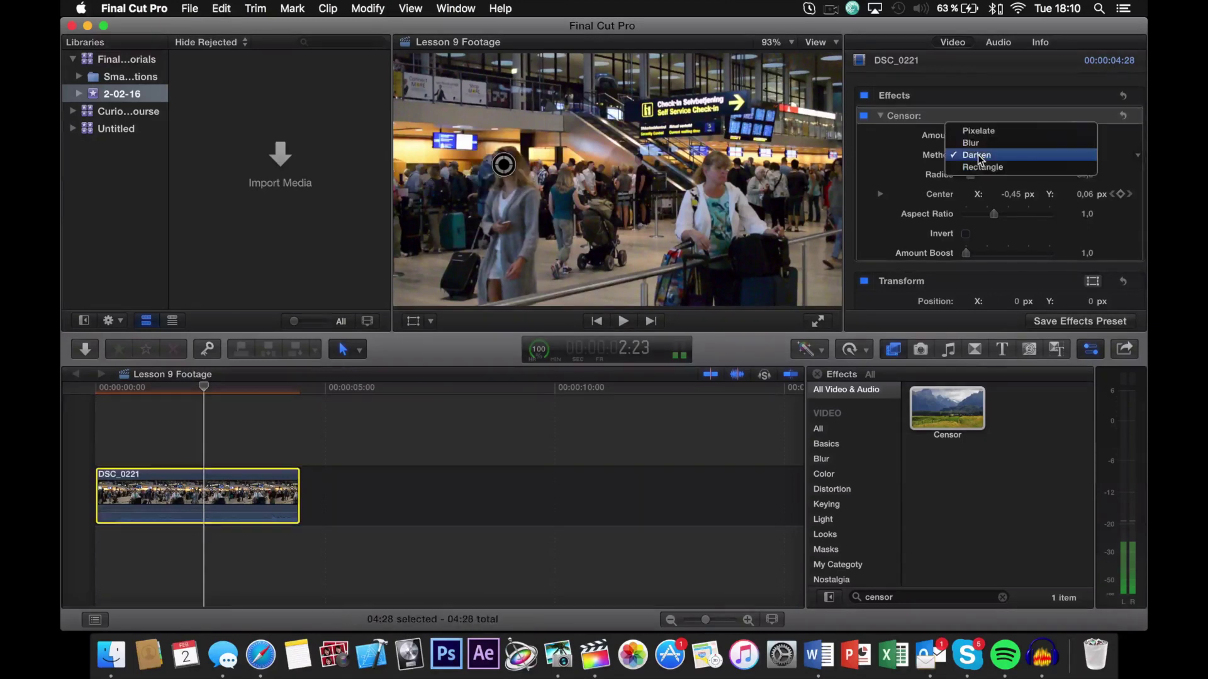
pyautogui.click(992, 143)
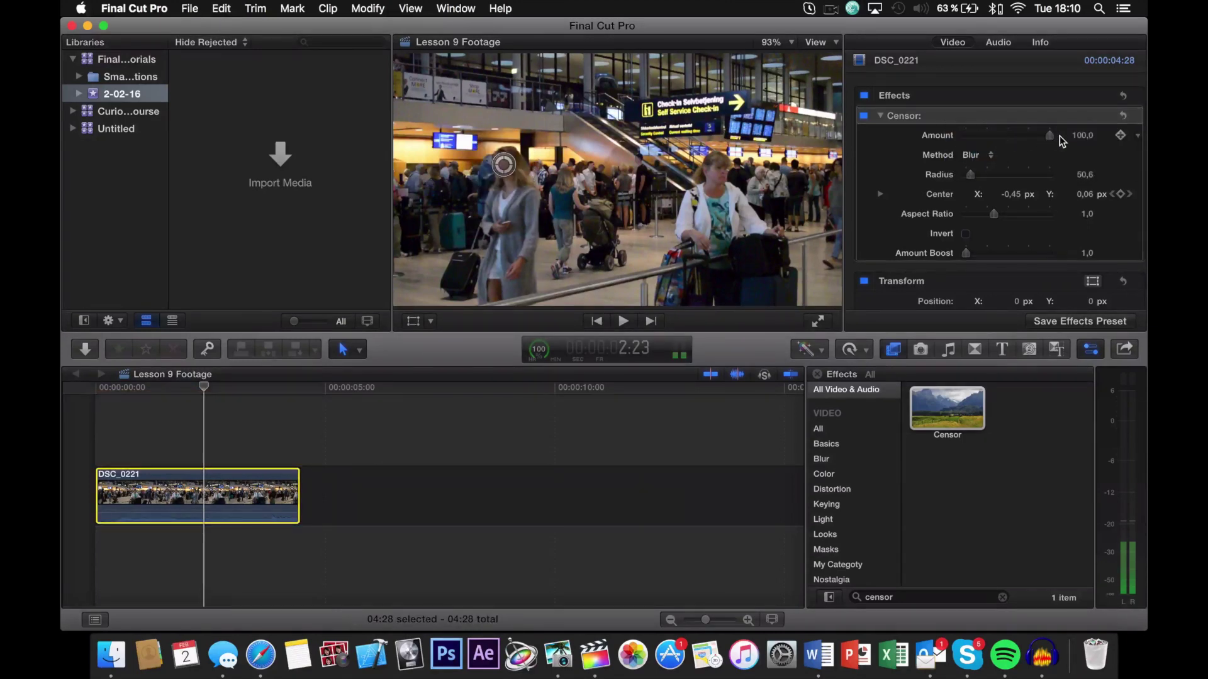
pyautogui.moveTo(1049, 137); pyautogui.dragTo(986, 137)
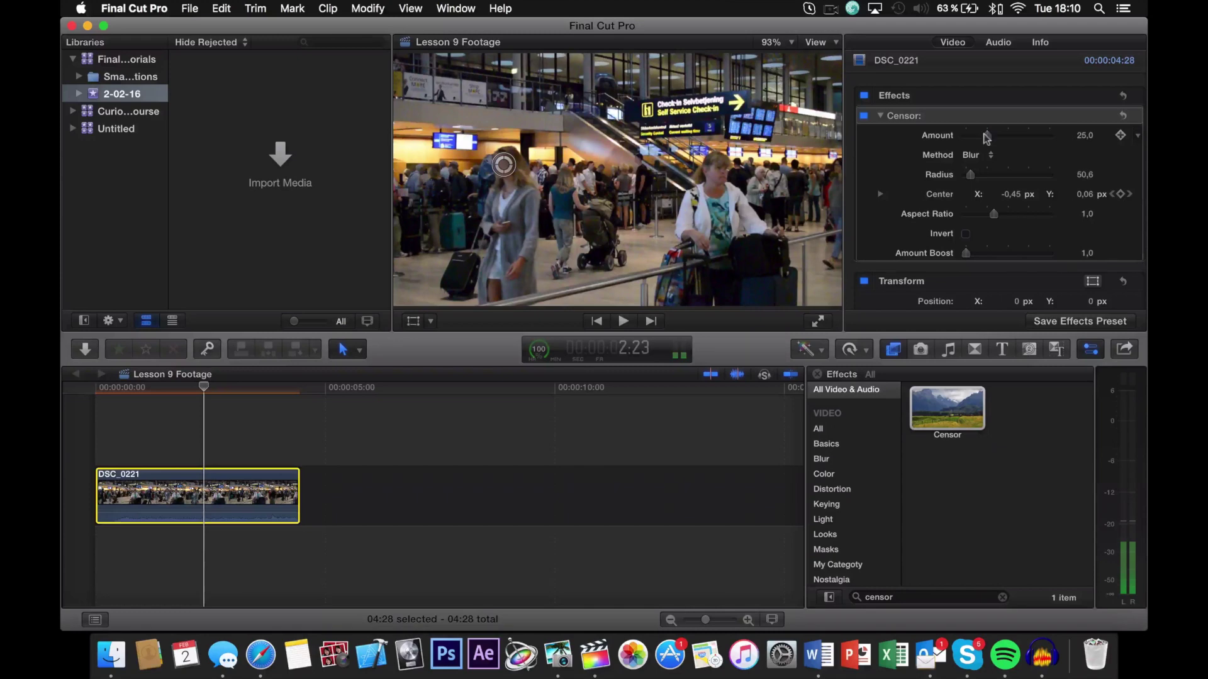